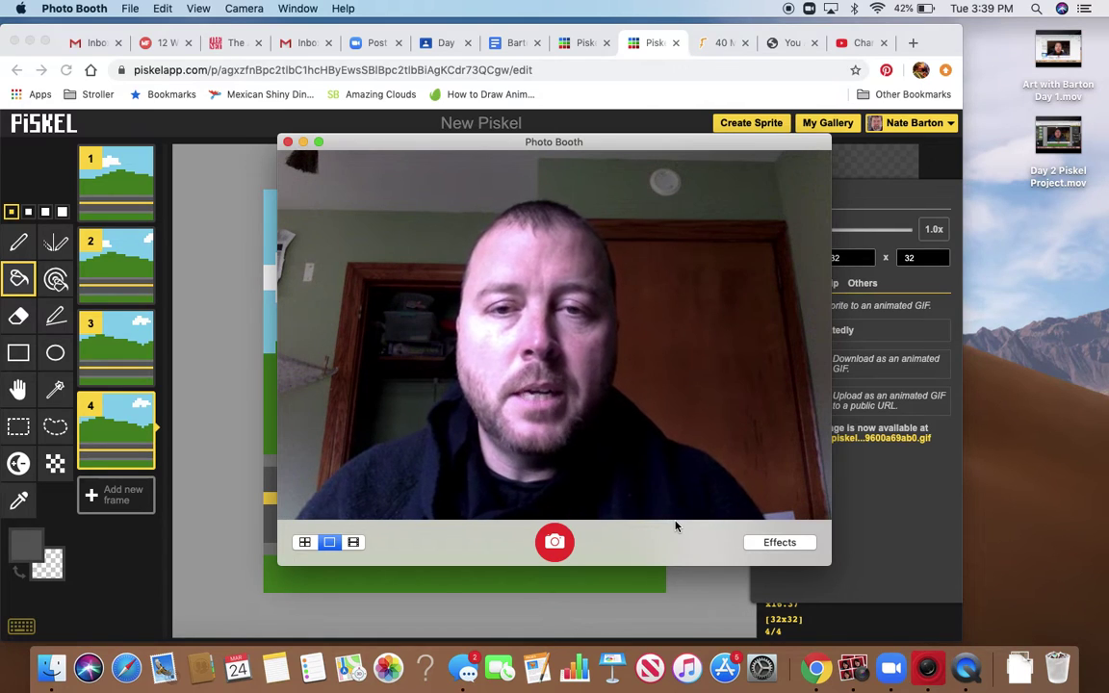
Minimize the Photo Booth window, close the export settings and reposition the browser window with the Piskel editor on the desktop.
left_click(304, 142)
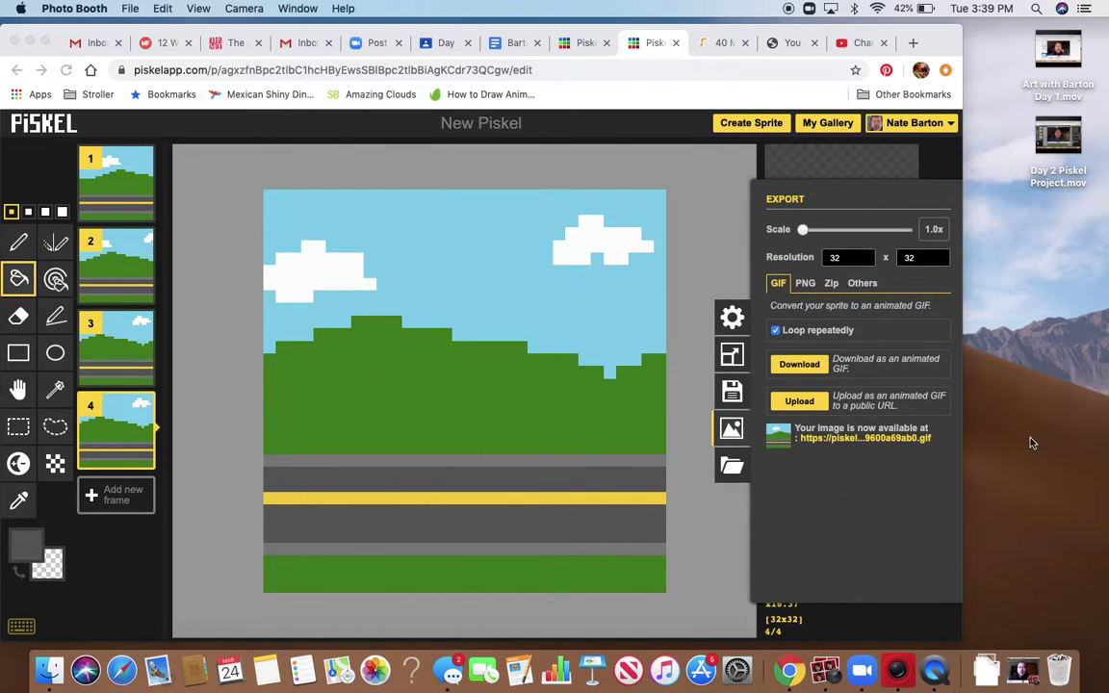
left_click(690, 168)
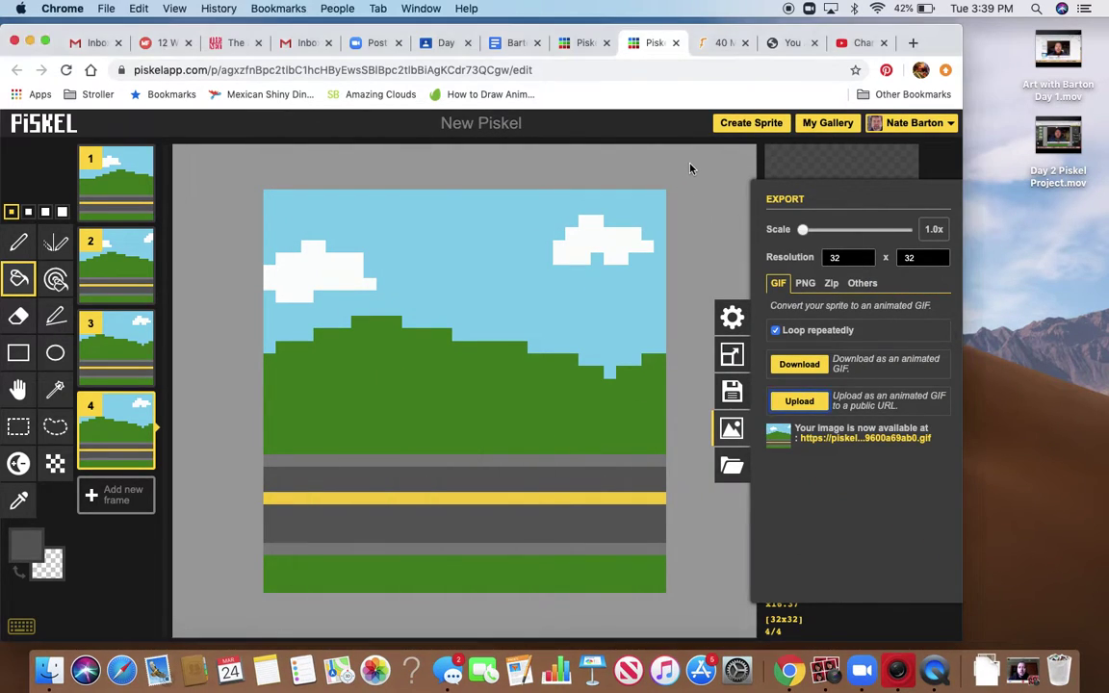
left_click(740, 202)
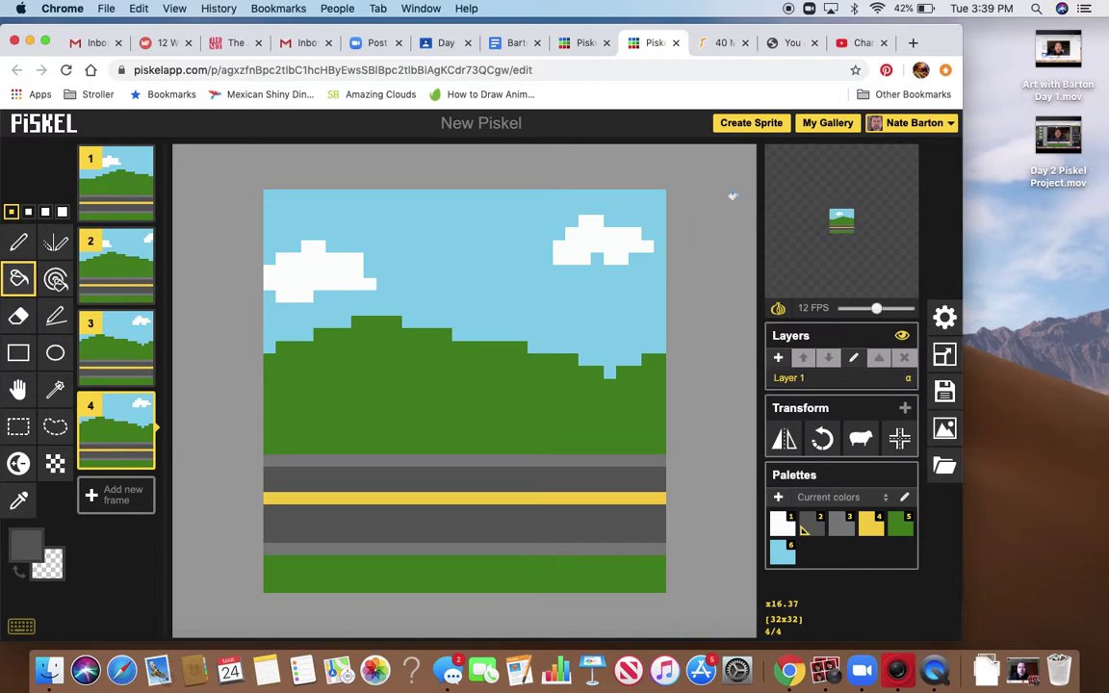
left_click(595, 30)
left_click_drag(596, 31, 664, 22)
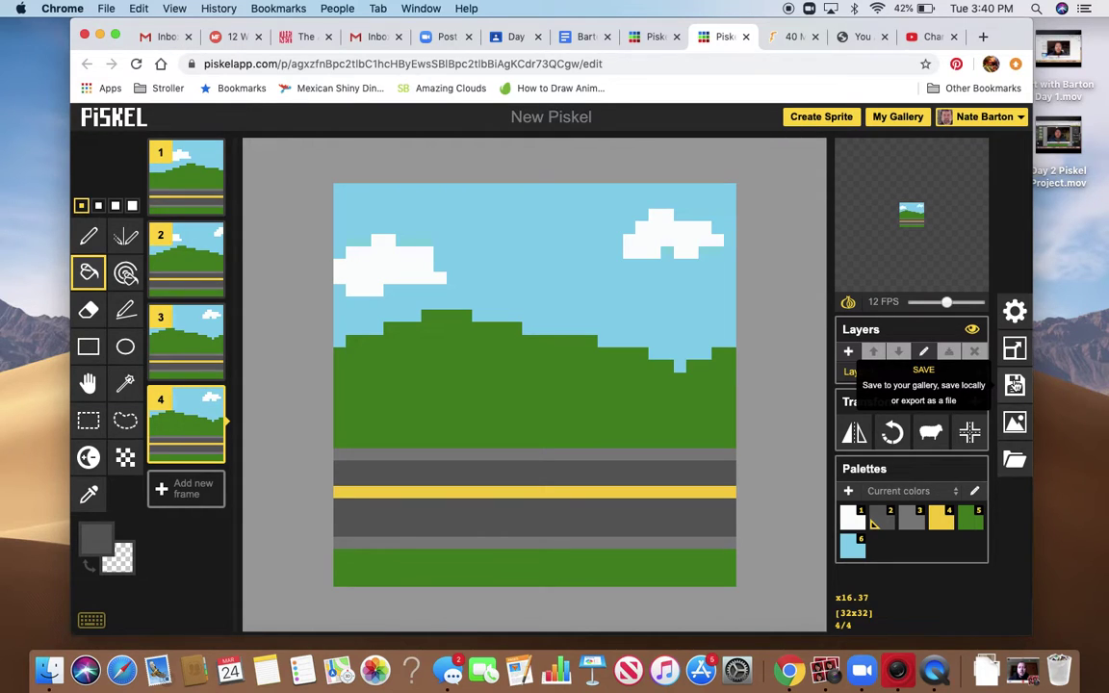
Title the sprite with the author's surname followed by "Blue Skies" and save it to the online gallery.
left_click(1015, 385)
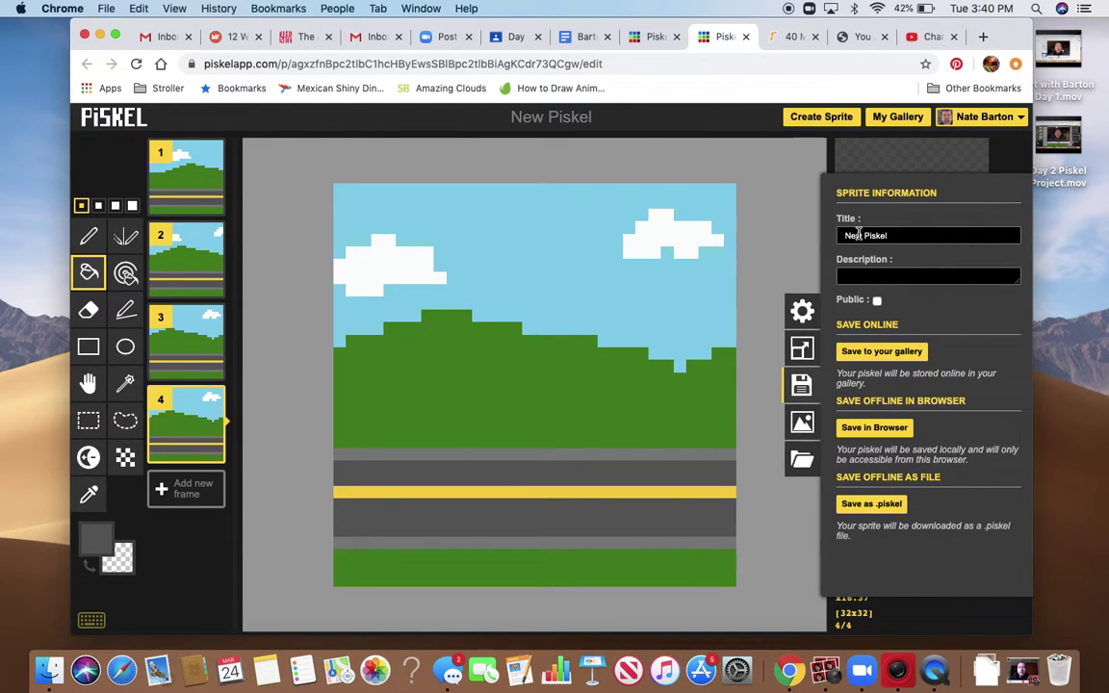
left_click(892, 235)
left_click_drag(892, 236, 842, 236)
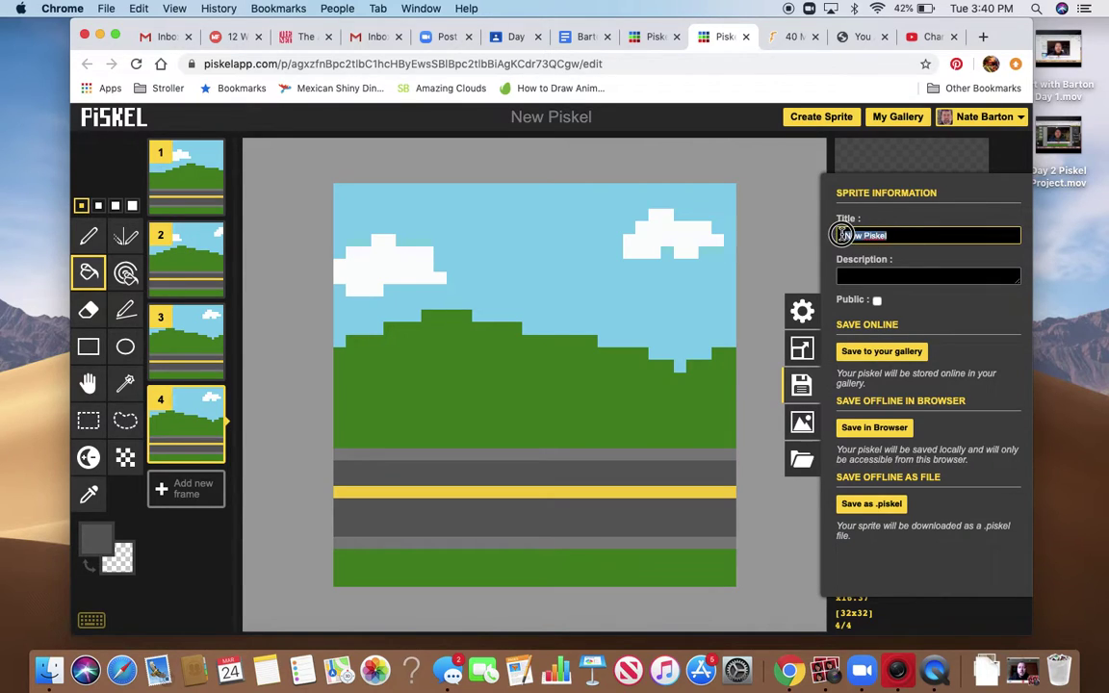
type("Barton")
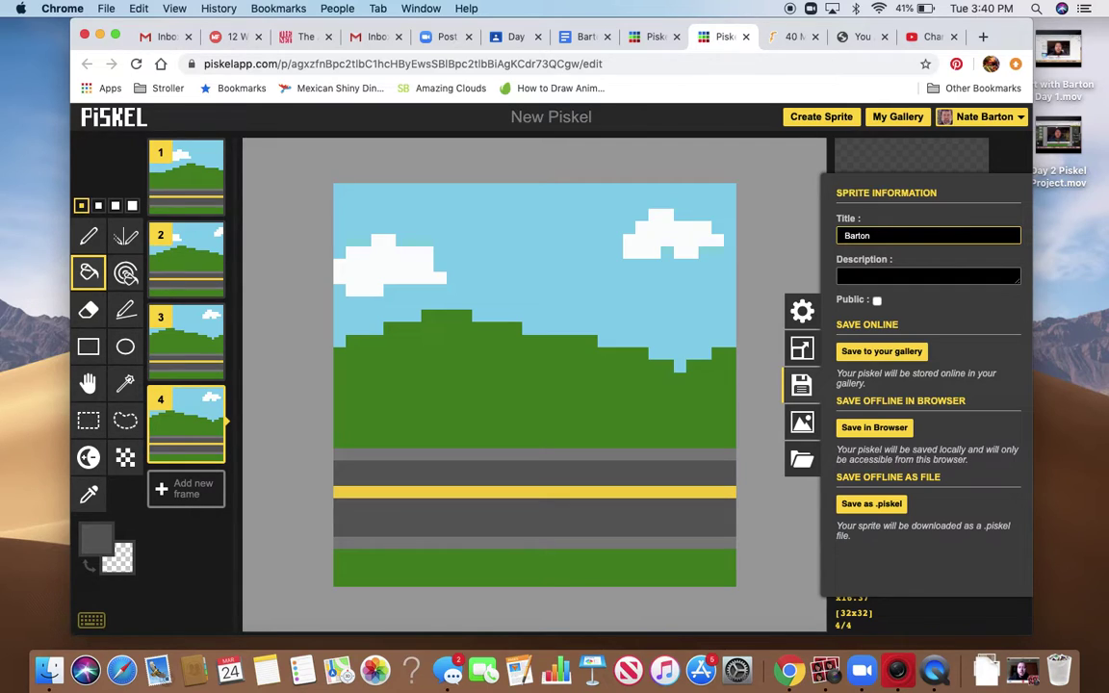
type("lue Skies")
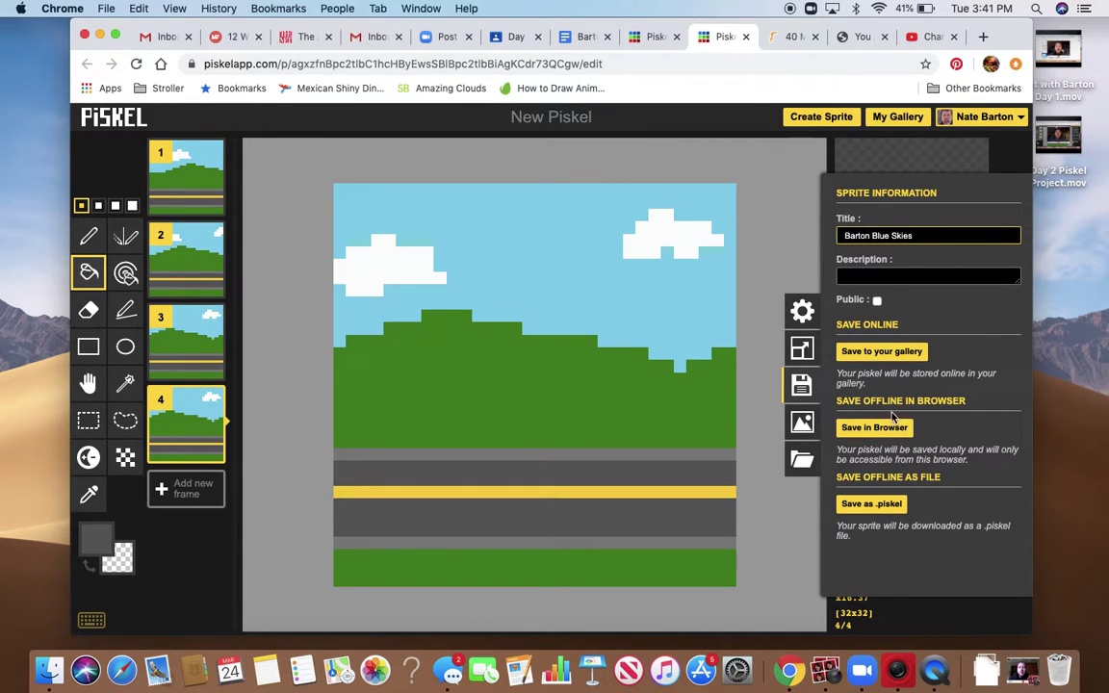
left_click(876, 355)
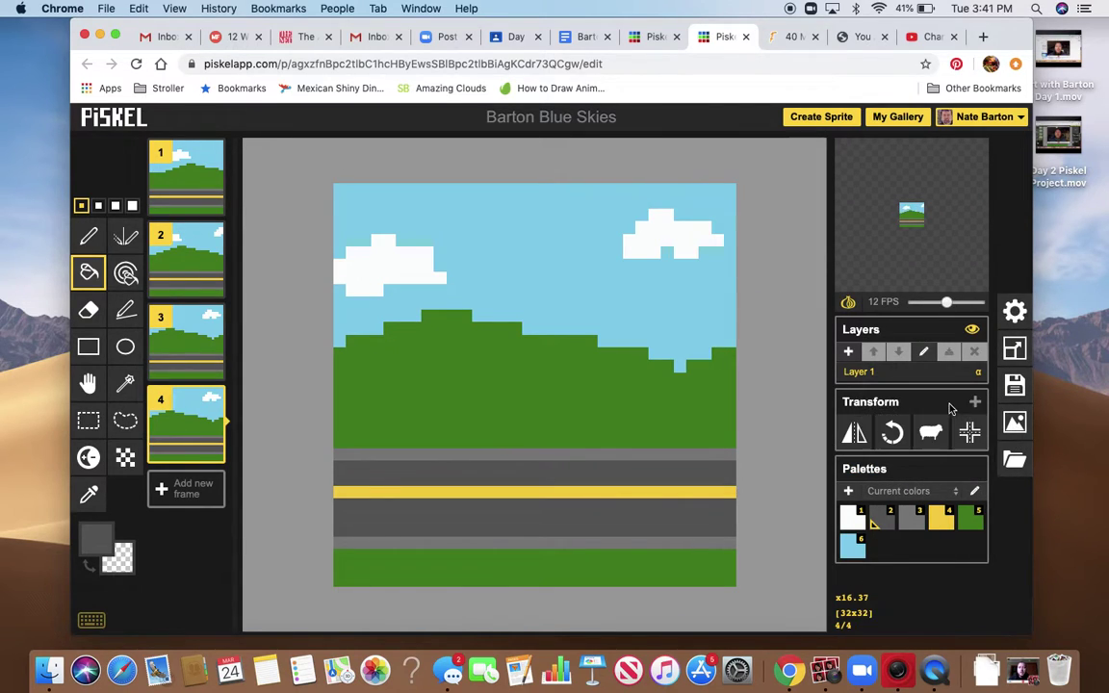
Upload the sprite as an animated GIF at 17.0x scale to a public URL and copy the resulting link address.
left_click(1016, 423)
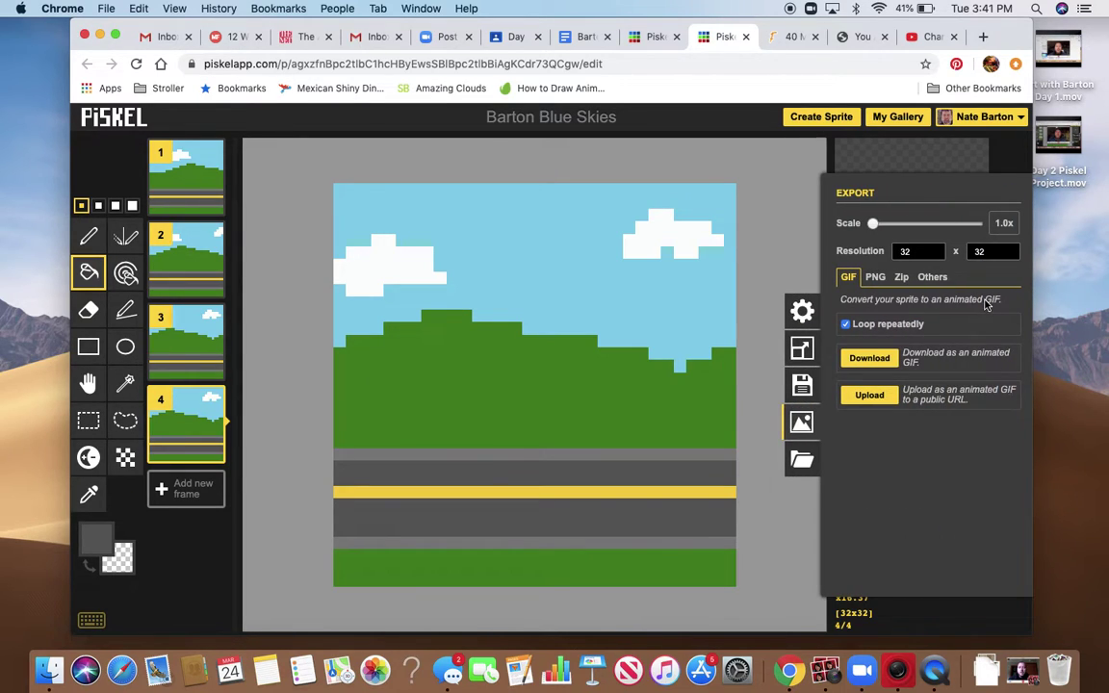
left_click(789, 260)
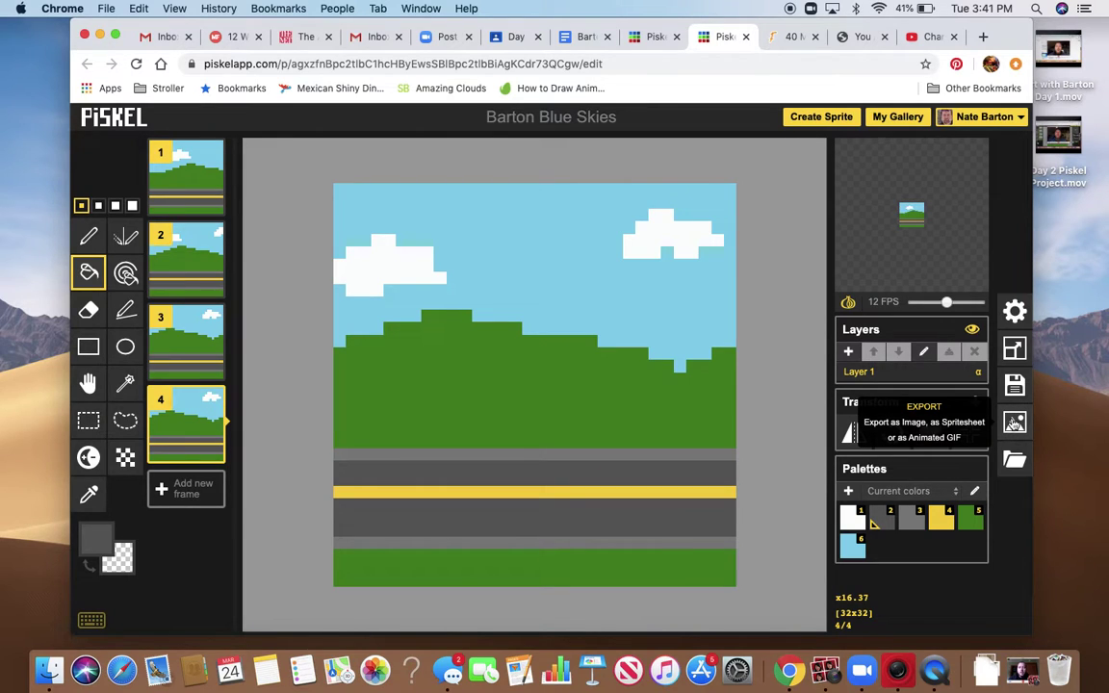
left_click(1015, 425)
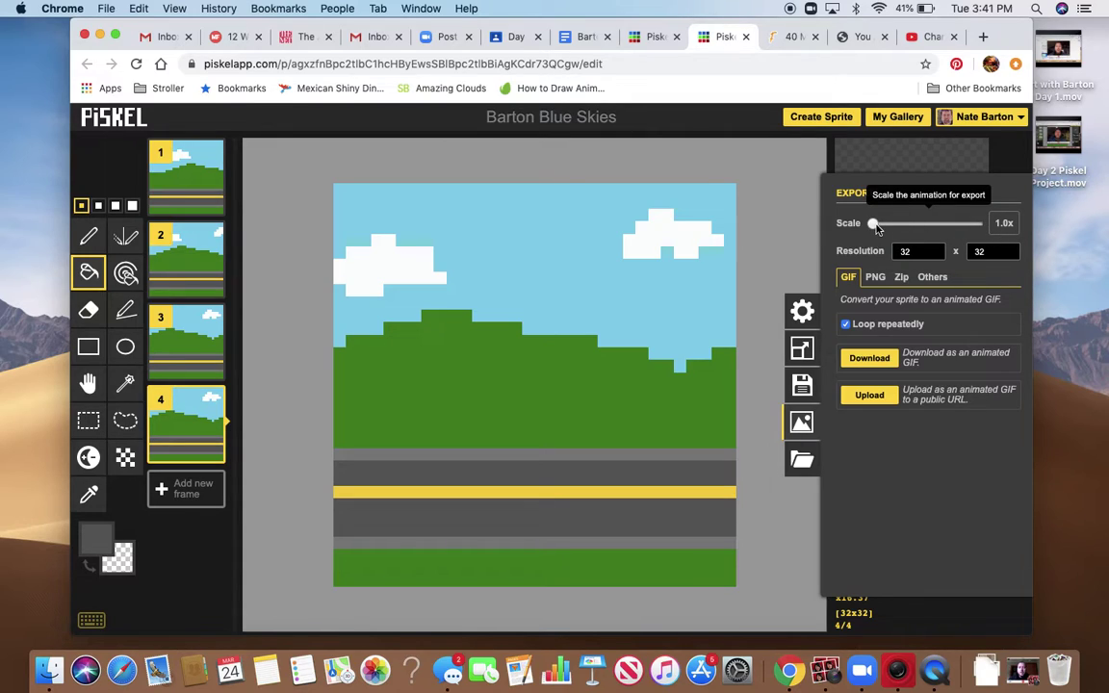
left_click_drag(875, 228, 928, 227)
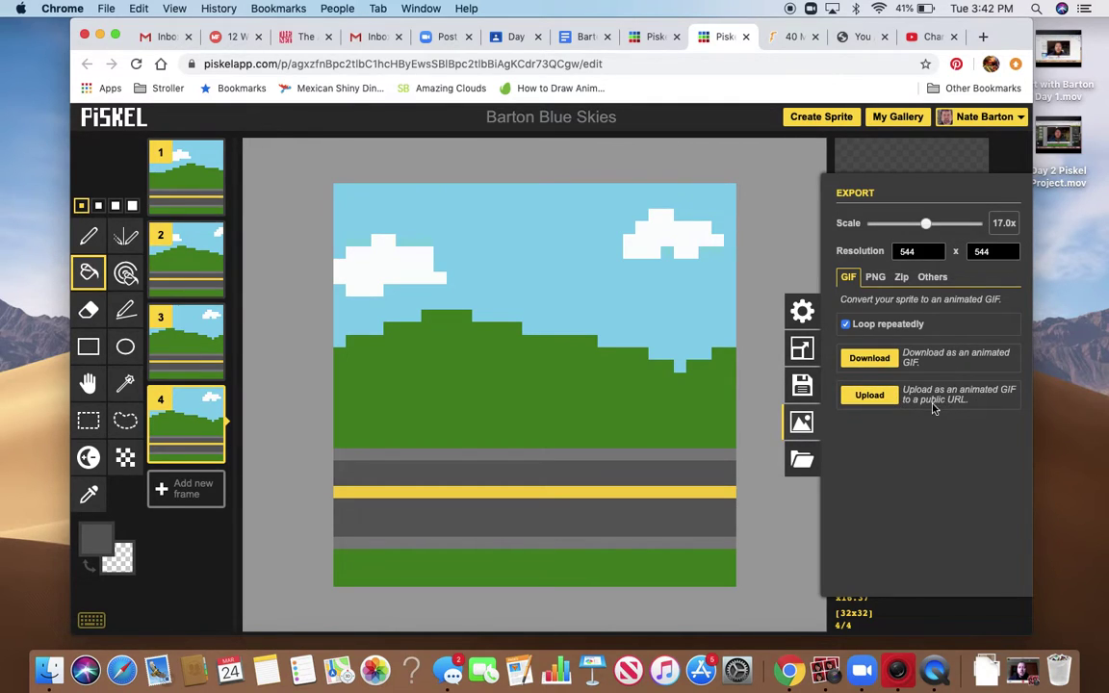
left_click(873, 400)
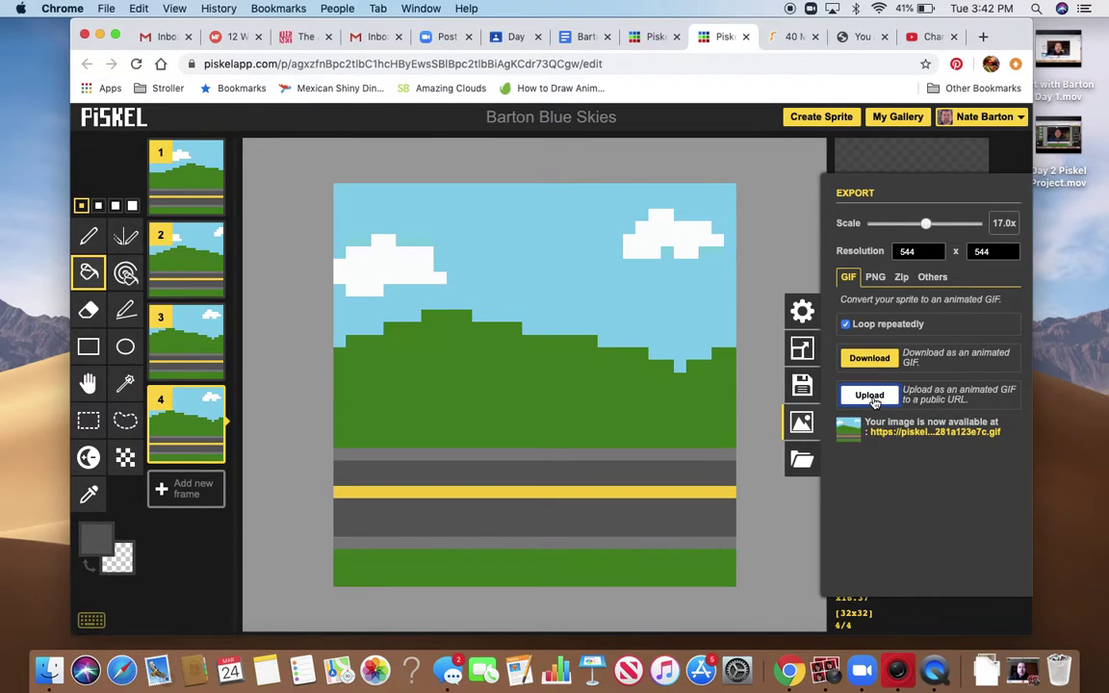
right_click(933, 438)
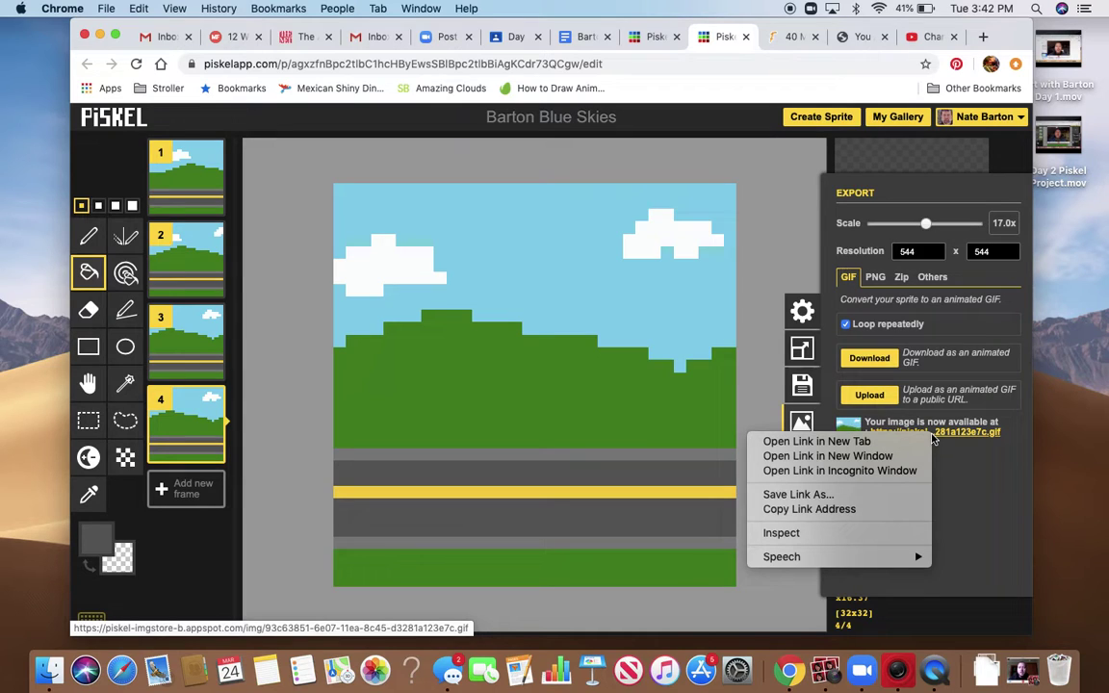
left_click(865, 510)
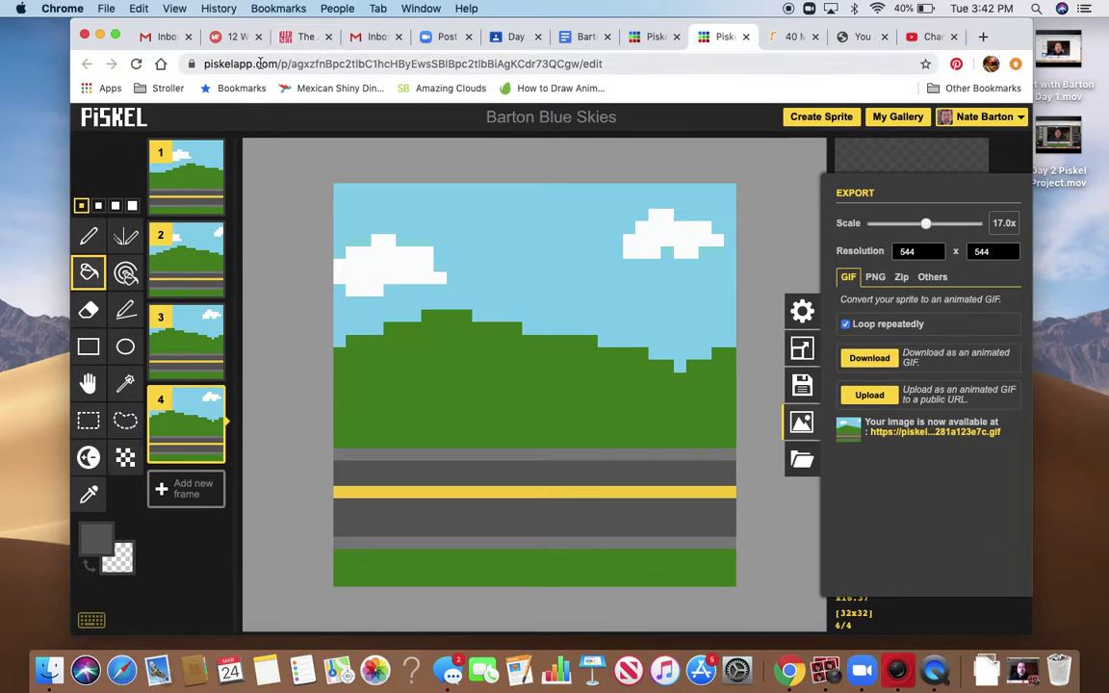
In Gmail, compose a new message to the teacher's school address and paste the copied GIF link into the body.
left_click(373, 39)
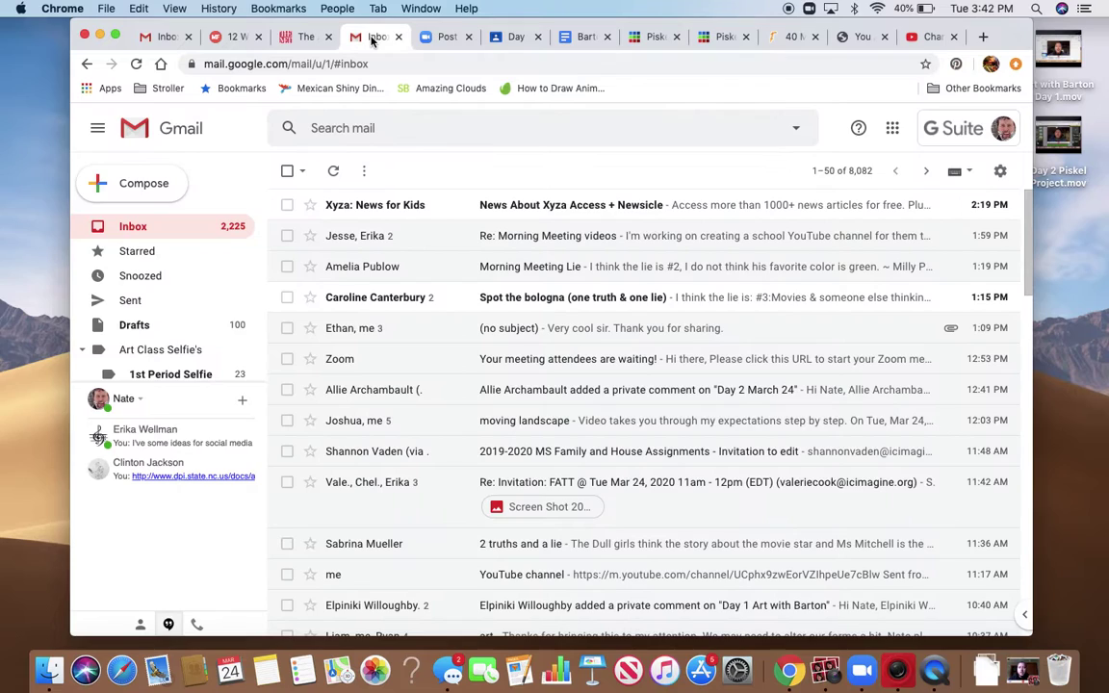
left_click(174, 192)
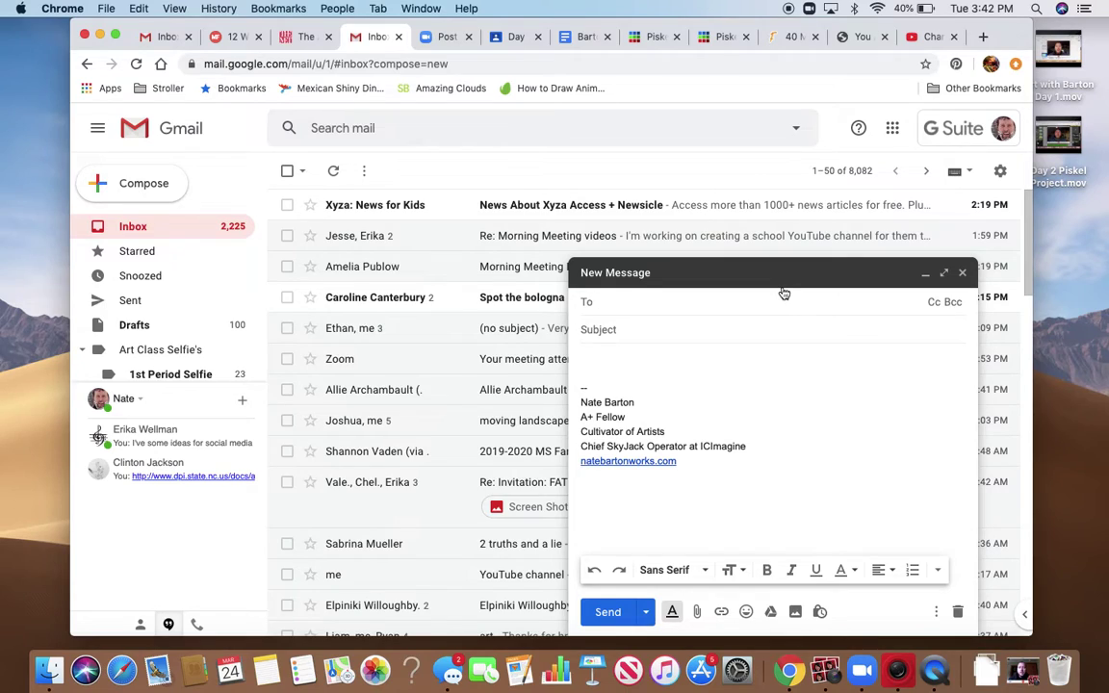
type("na")
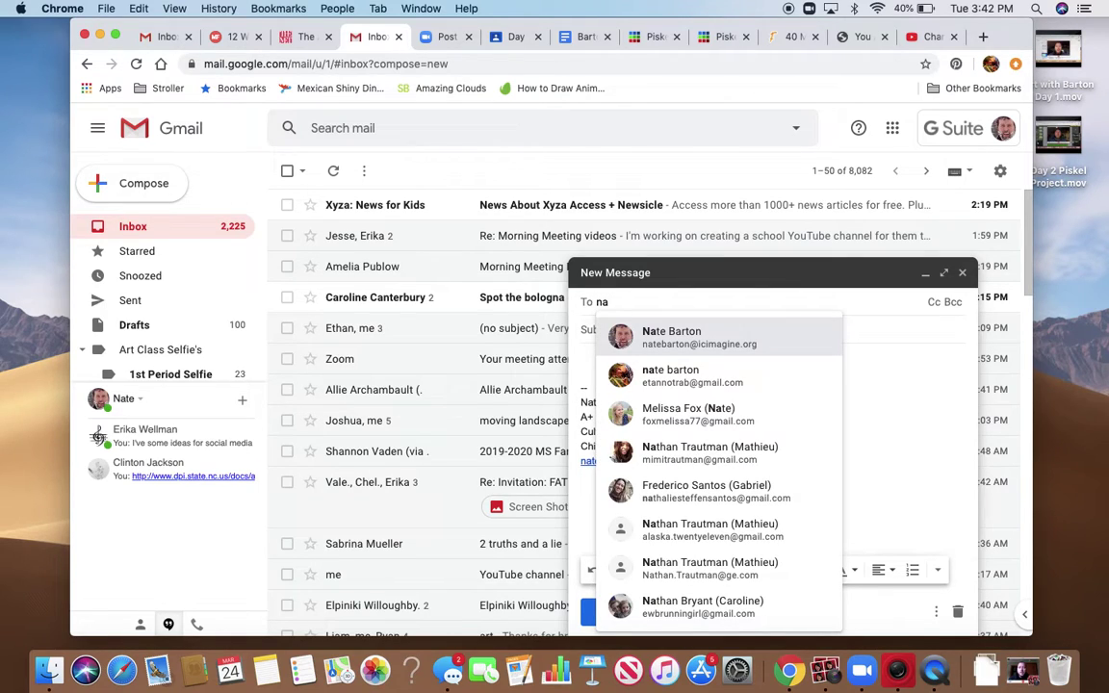
type("te")
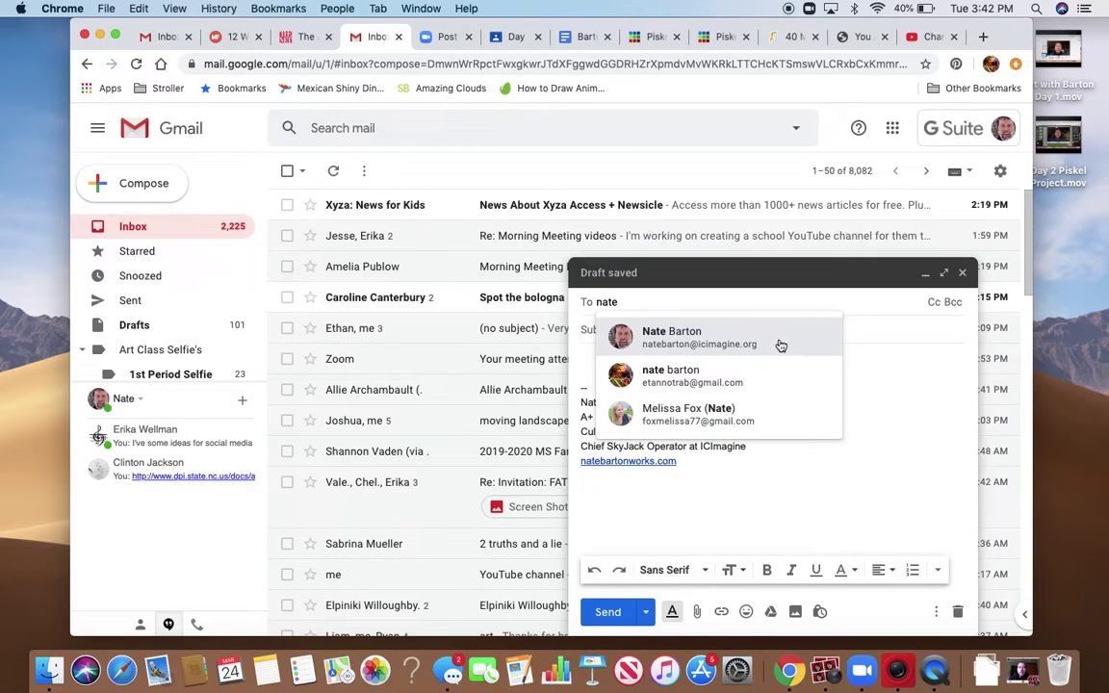
left_click(781, 346)
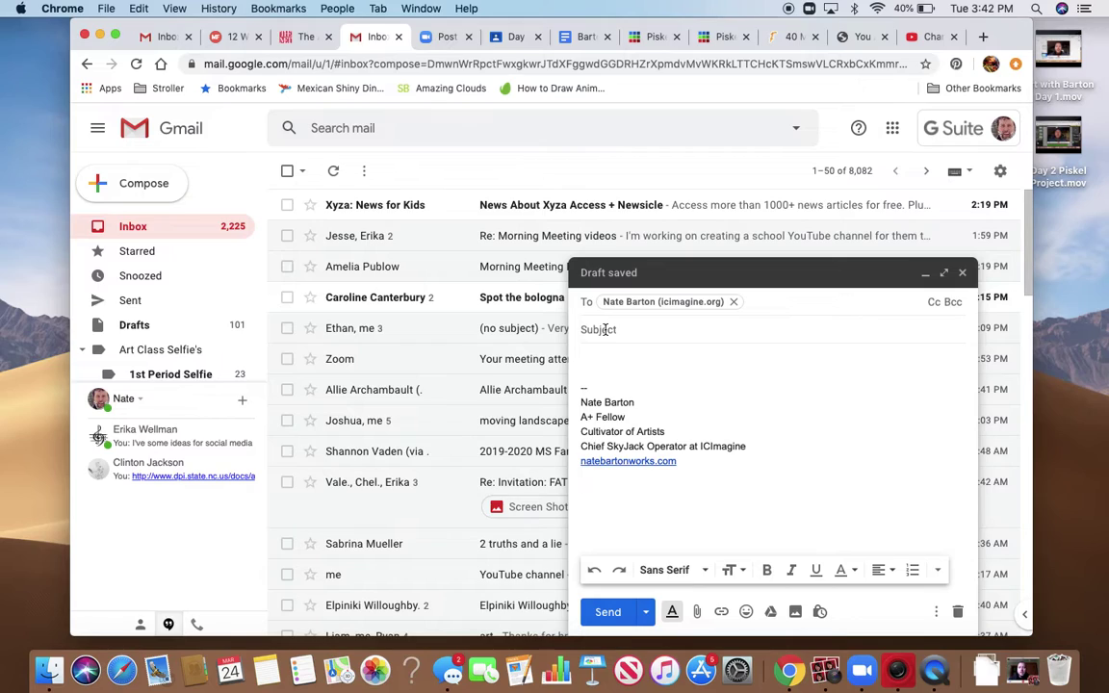
left_click(601, 356)
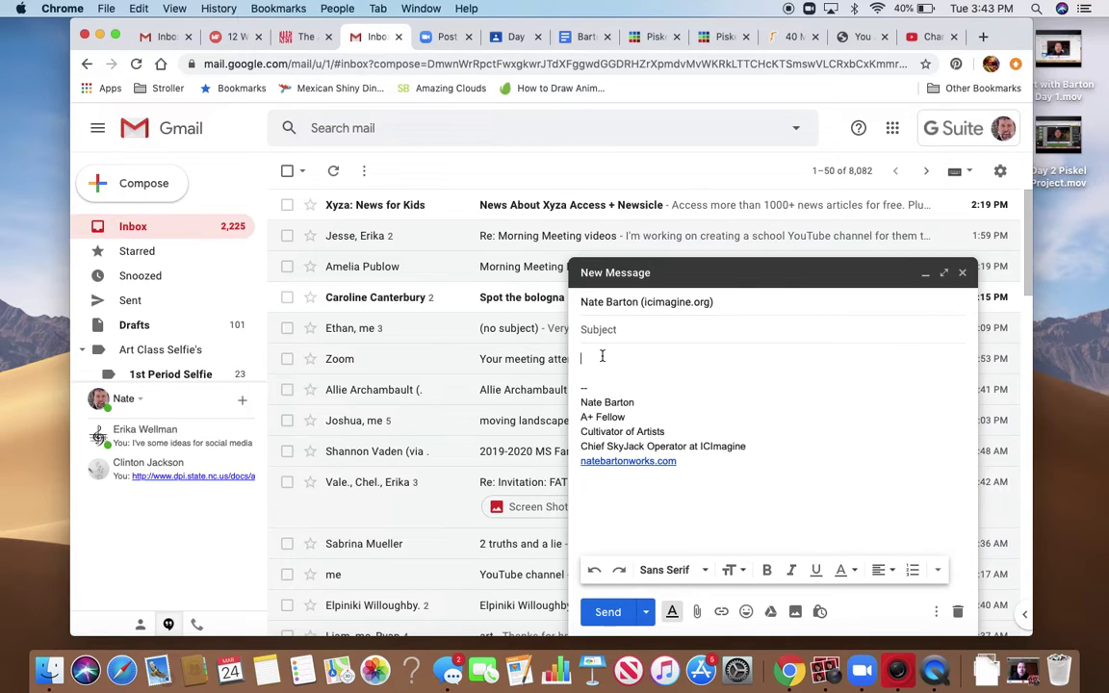
key("cmd+v")
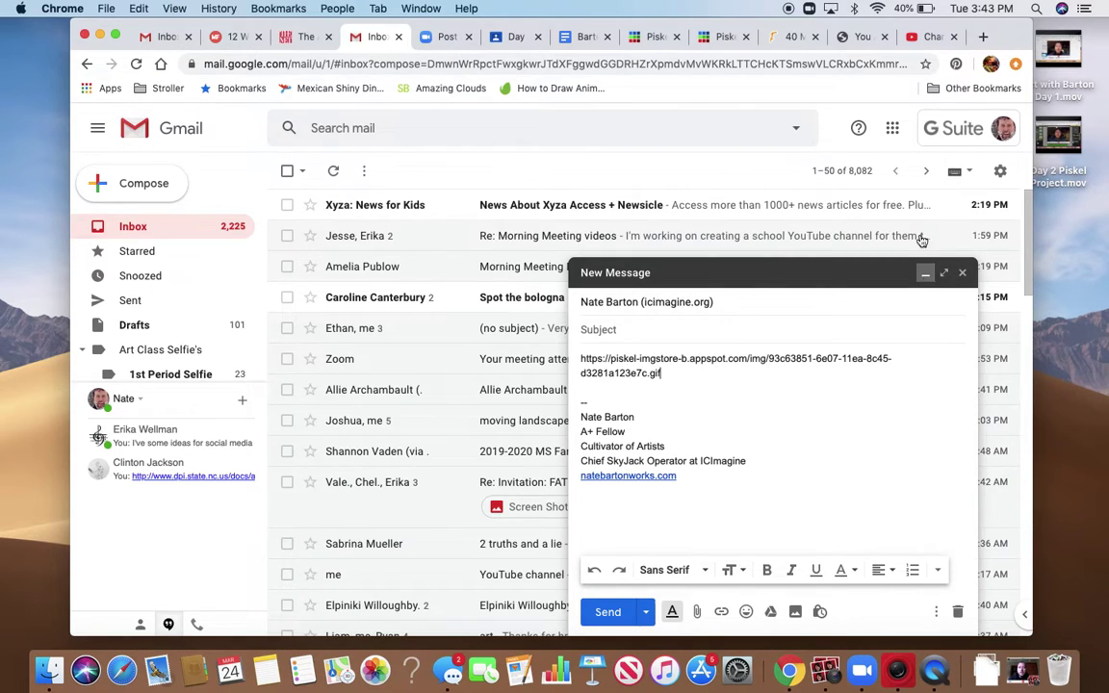
Back in Piskel, duplicate frames 1 and 2 and move the copies to the end of the sequence as frames 5 and 6.
left_click(720, 35)
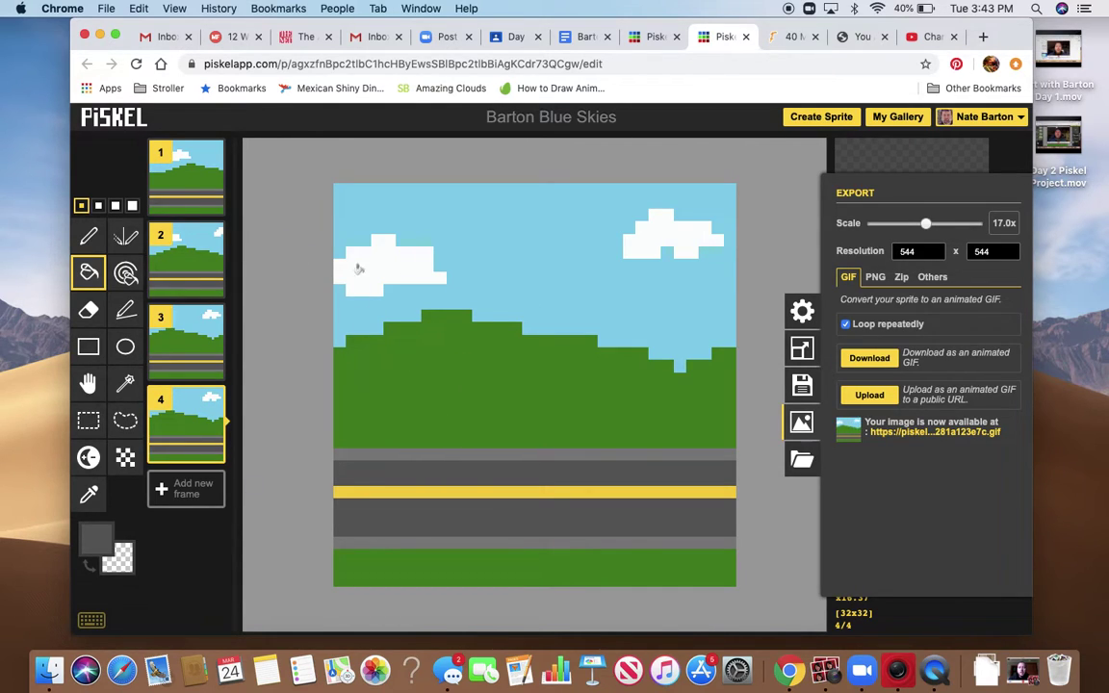
left_click(796, 220)
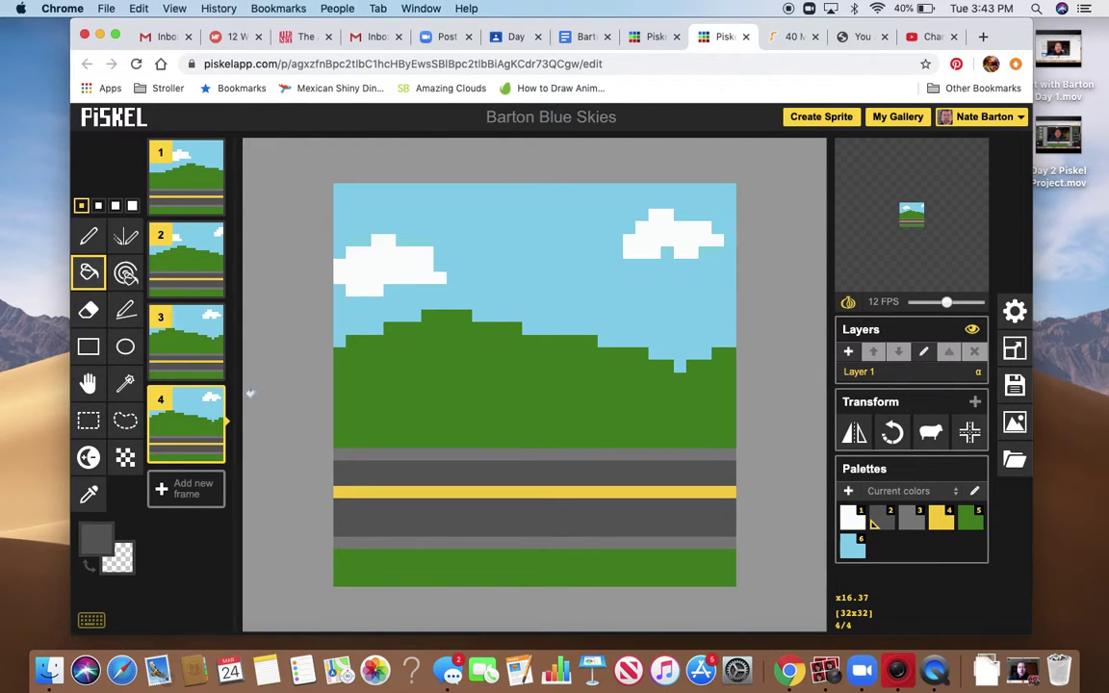
mouse_move(191, 171)
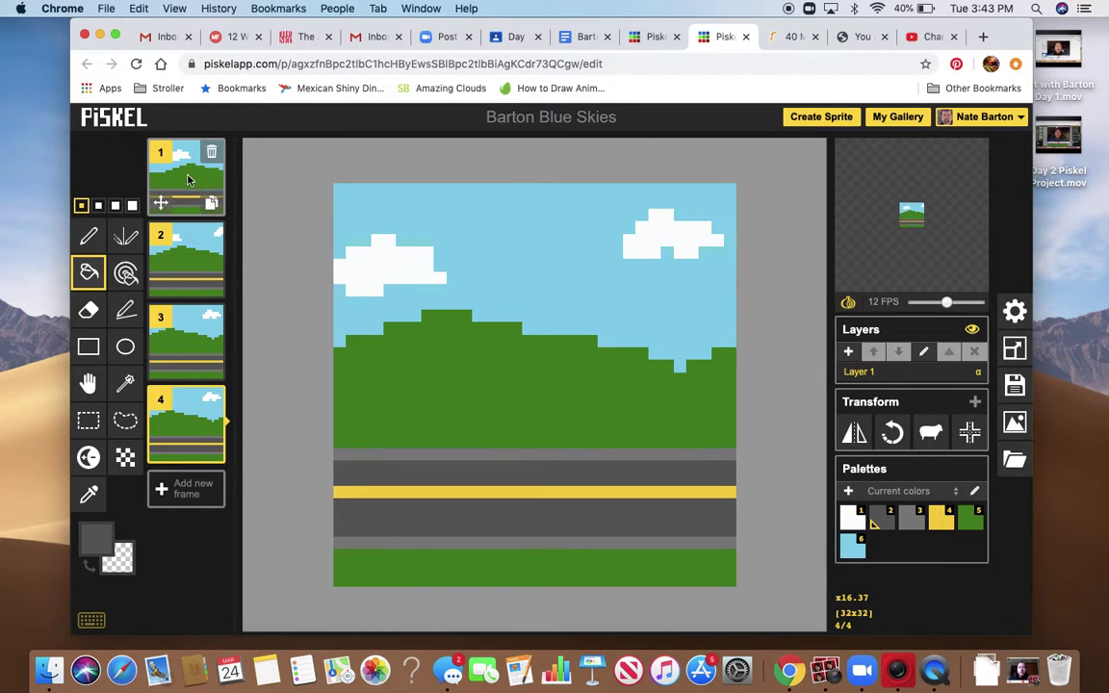
mouse_move(196, 283)
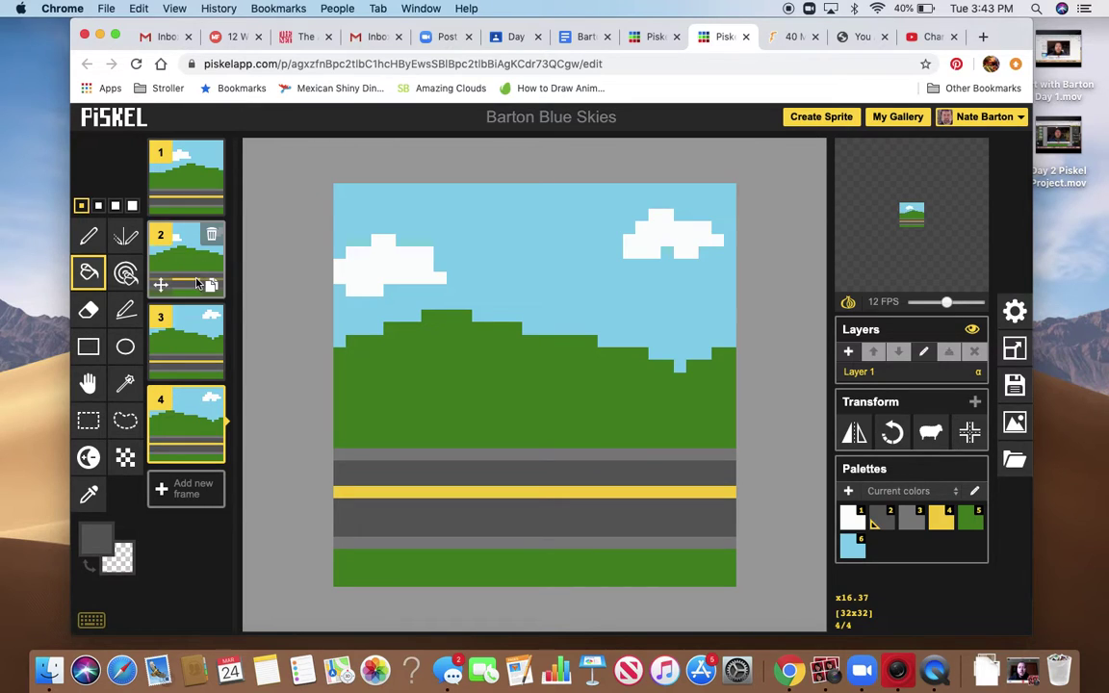
mouse_move(210, 204)
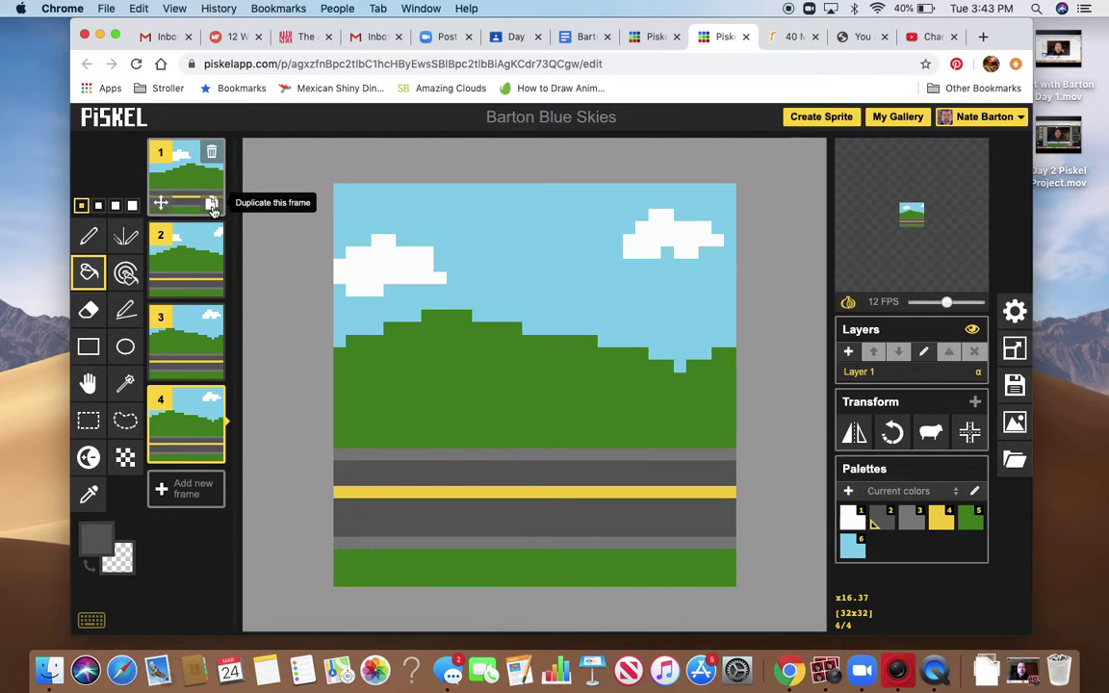
left_click(211, 204)
left_click_drag(170, 243, 166, 501)
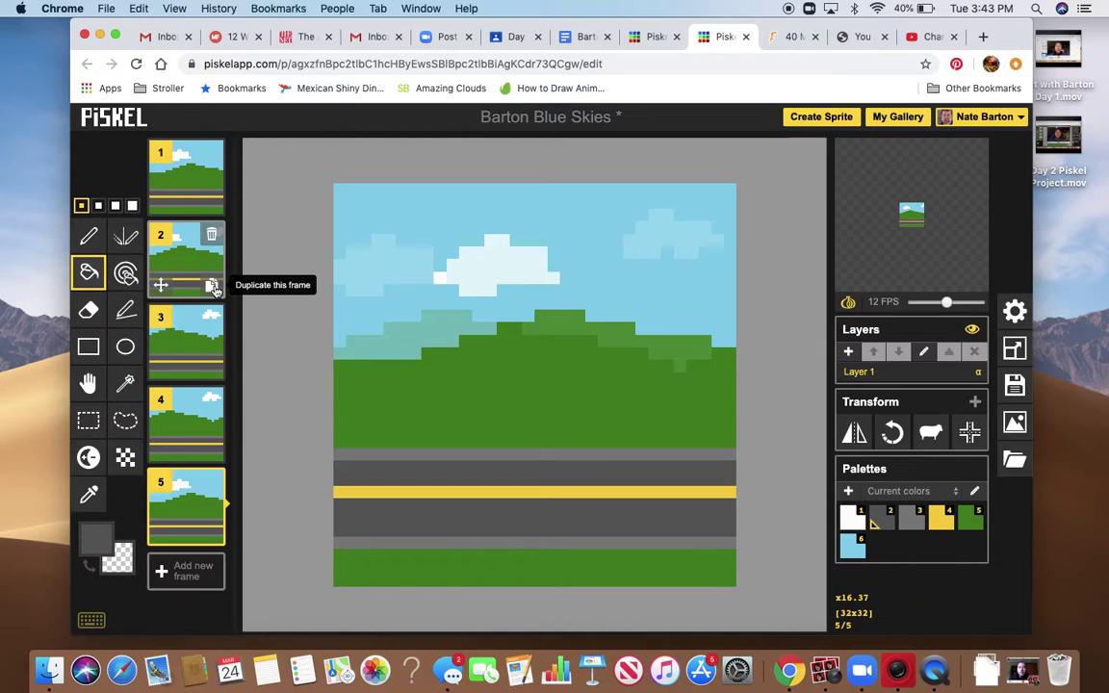
left_click(212, 287)
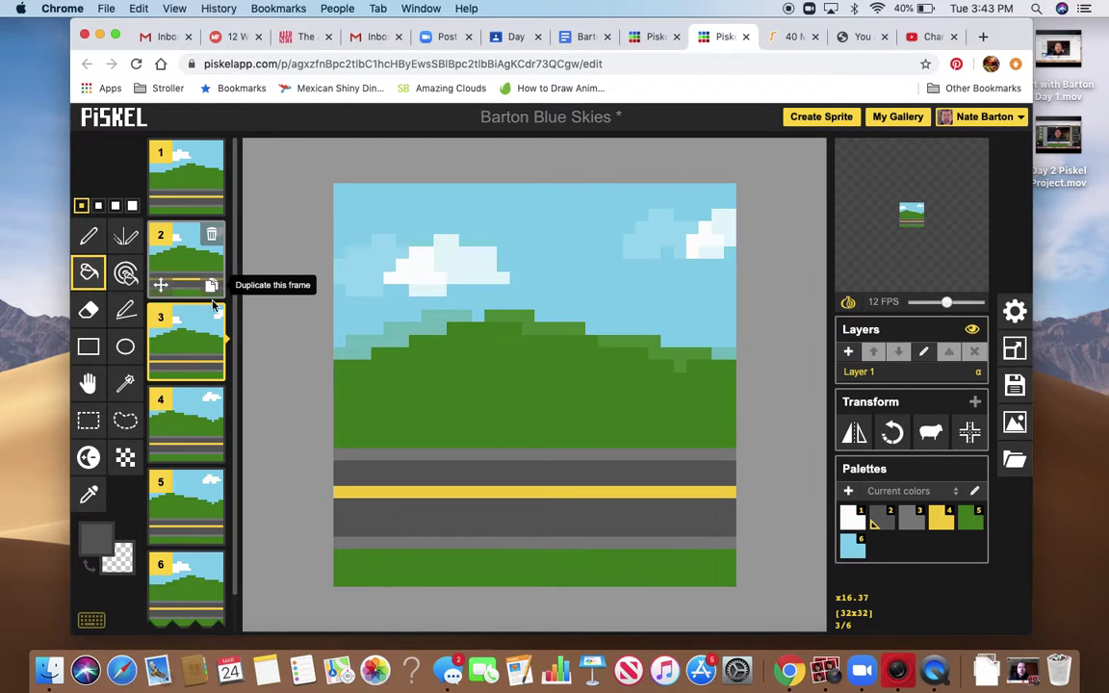
left_click_drag(198, 339, 213, 594)
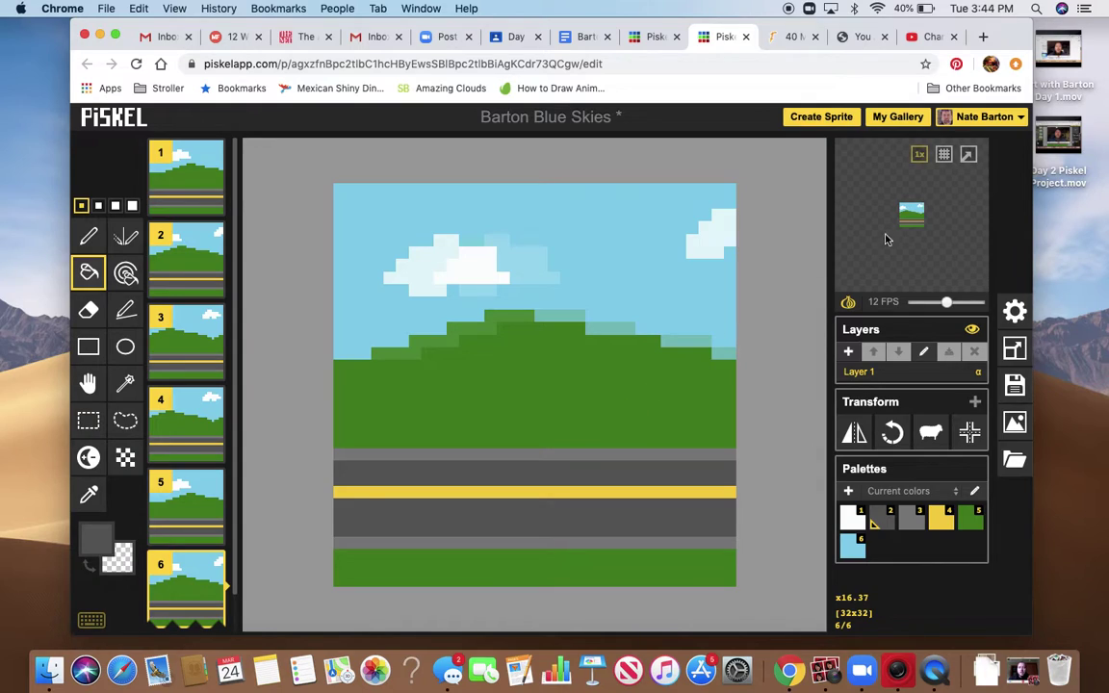
Select frame 1 and add a new layer above Layer 1.
mouse_move(216, 451)
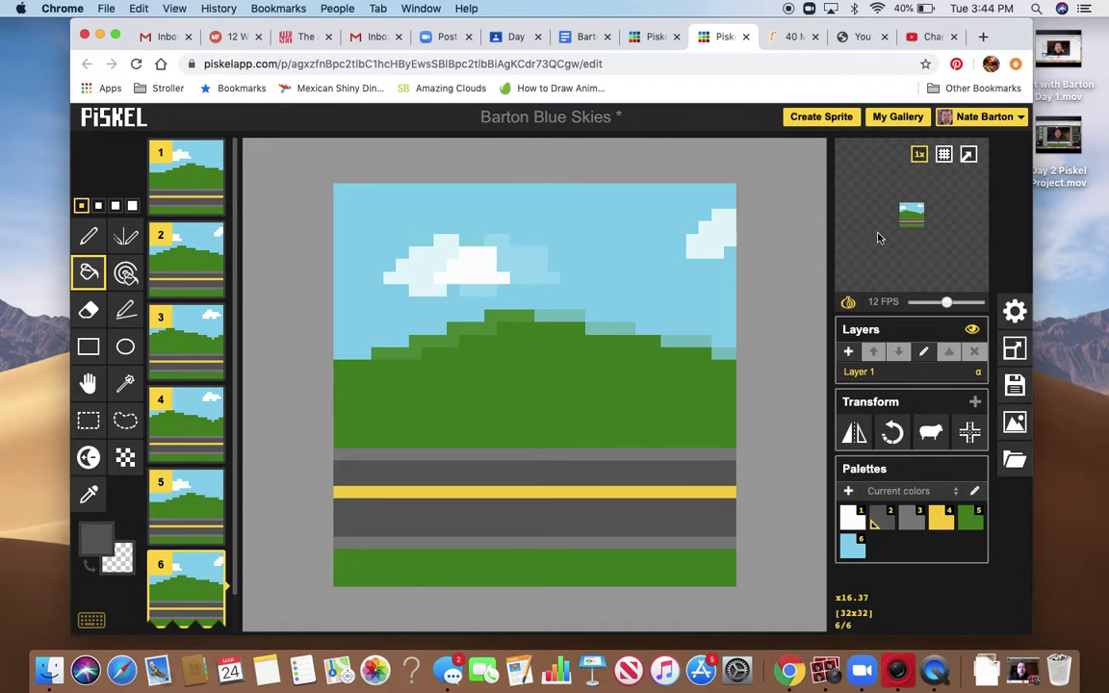
mouse_move(219, 276)
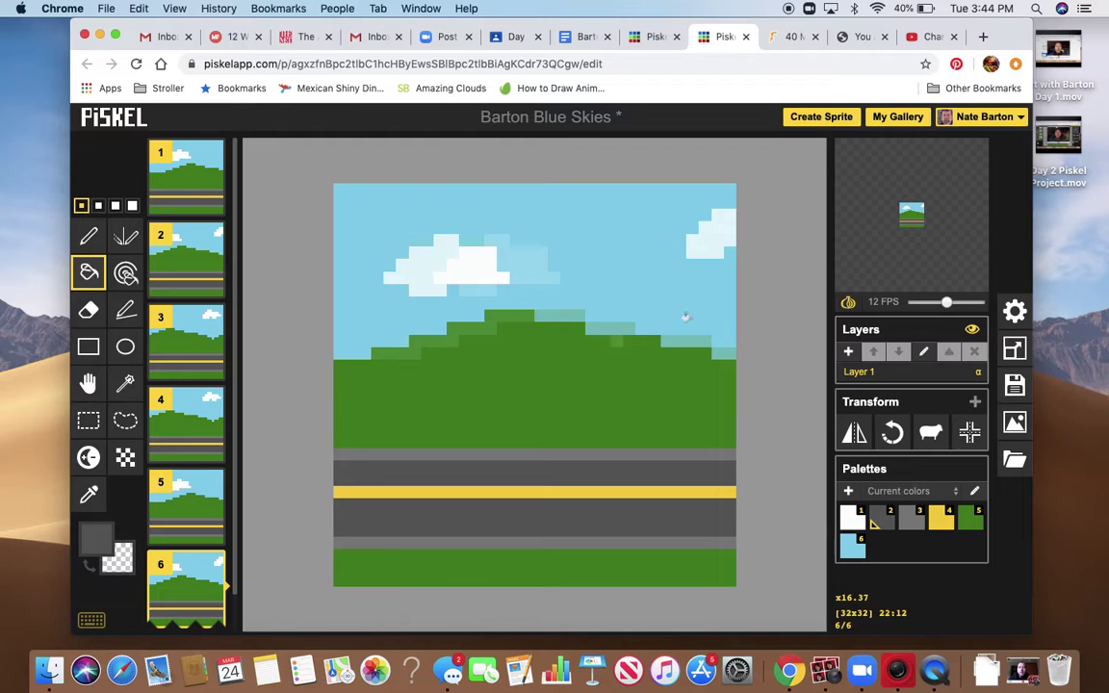
left_click(167, 160)
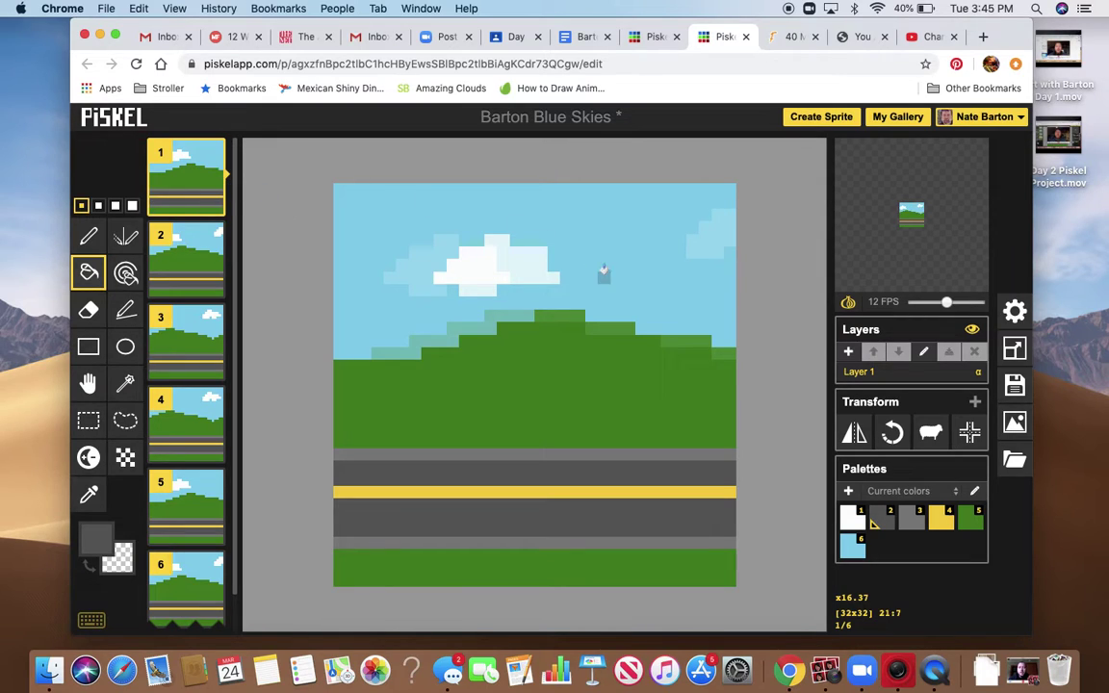
left_click(849, 352)
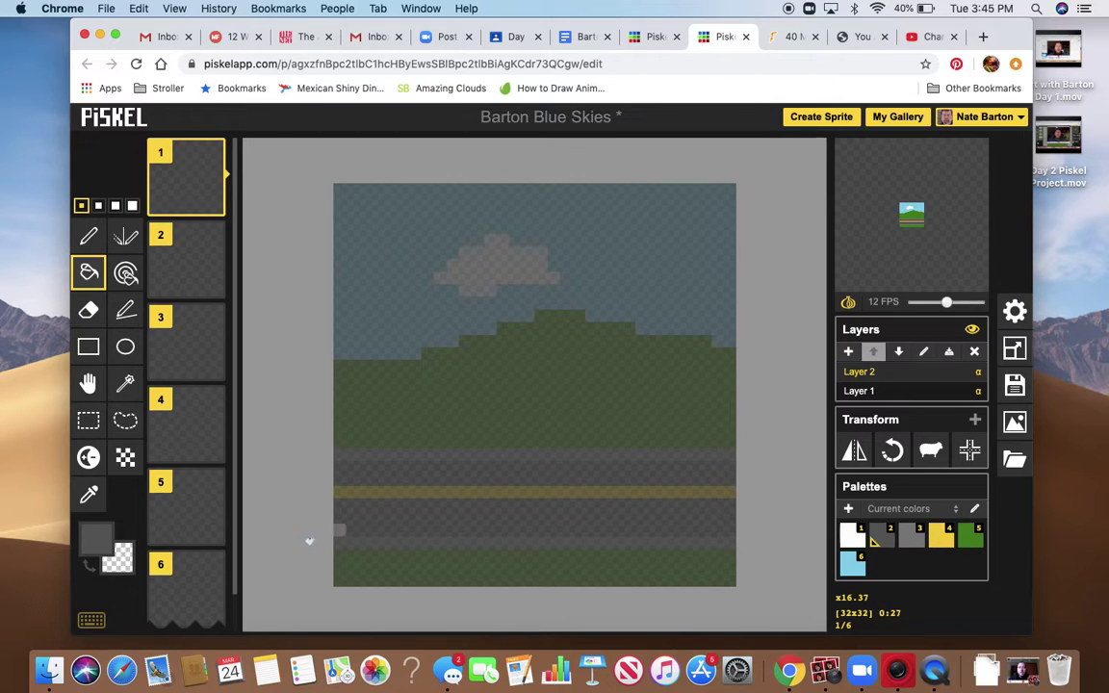
Set the primary colour to red #fb1f1f and pencil one pixel at 0:18 on Layer 2 of frame 1.
left_click(101, 546)
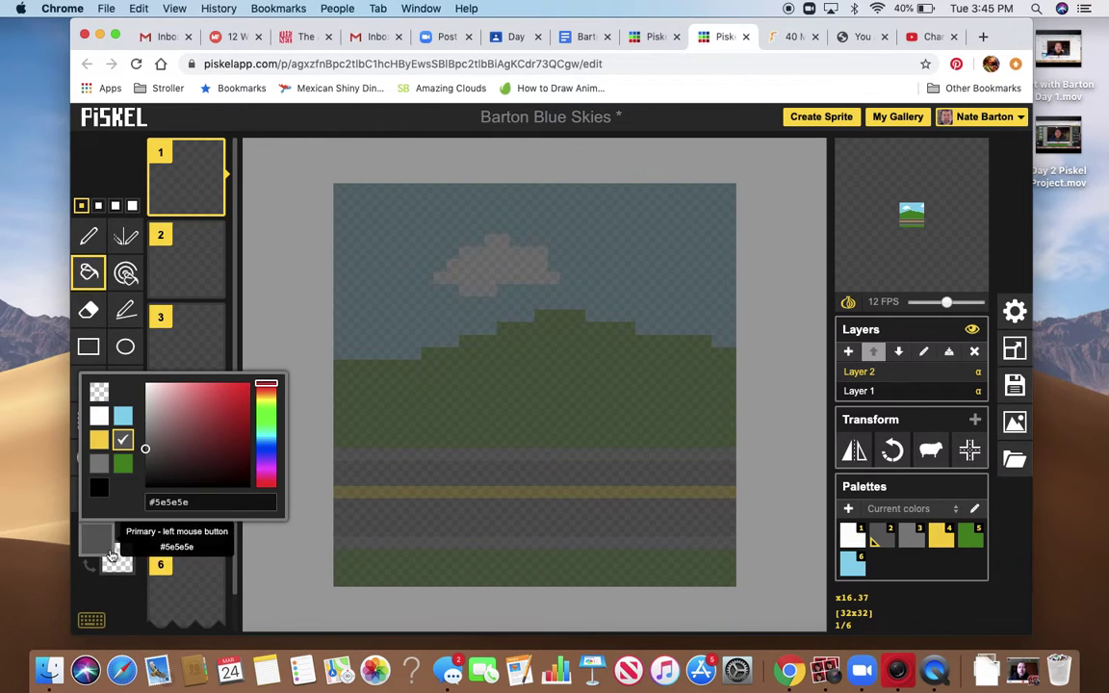
left_click_drag(219, 396, 238, 387)
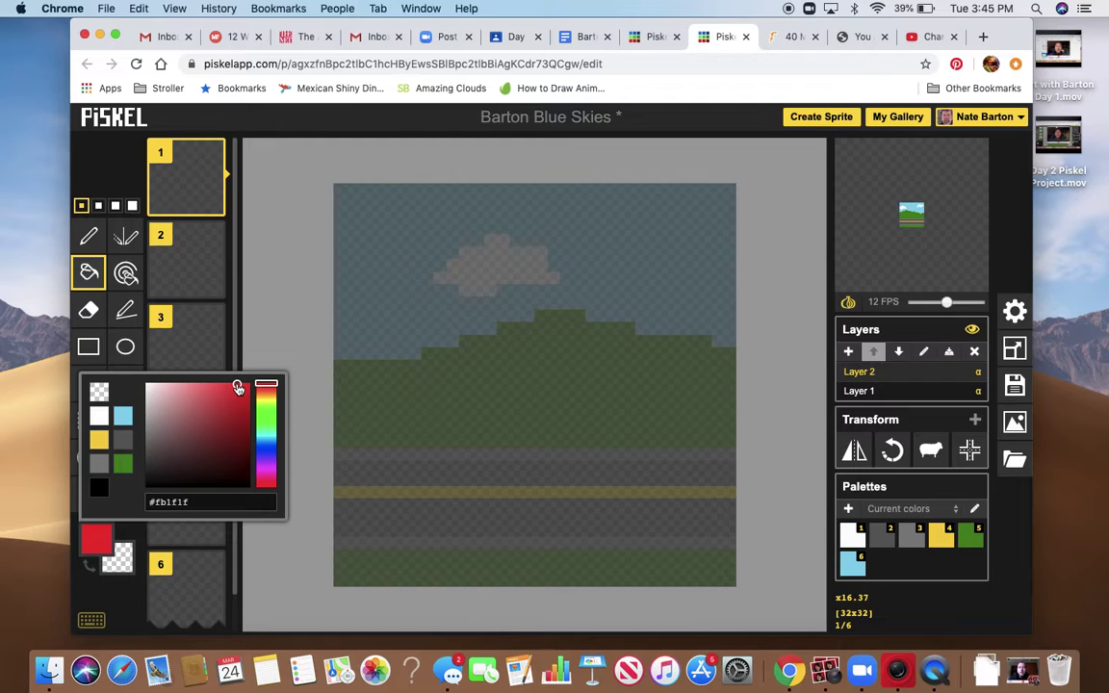
left_click(240, 313)
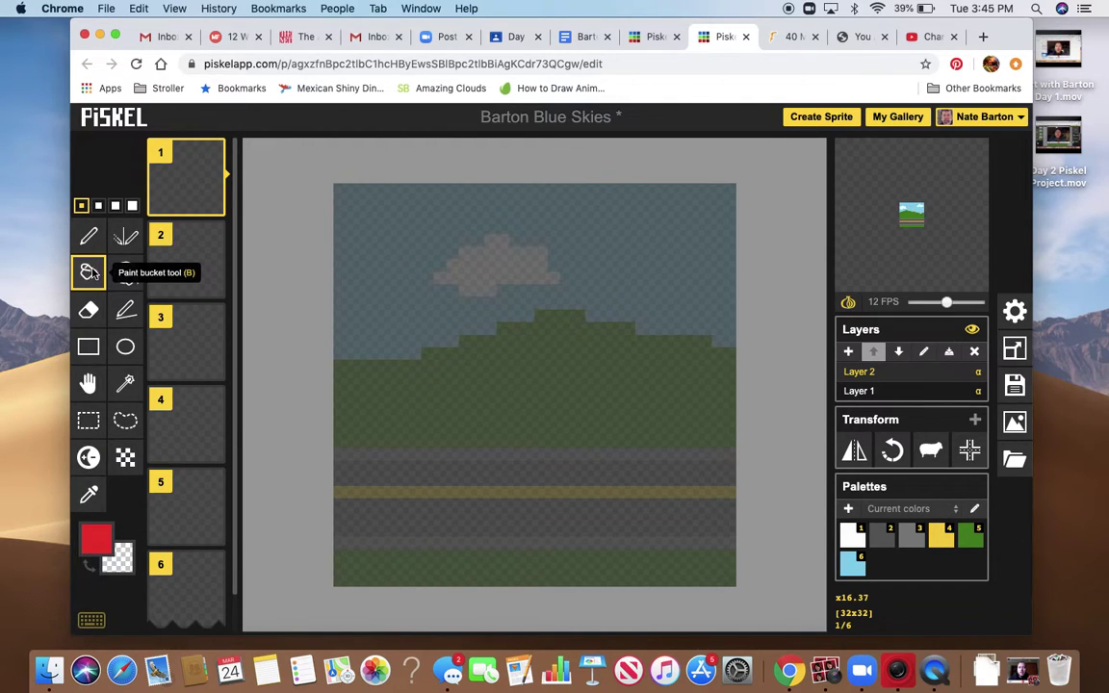
left_click(89, 236)
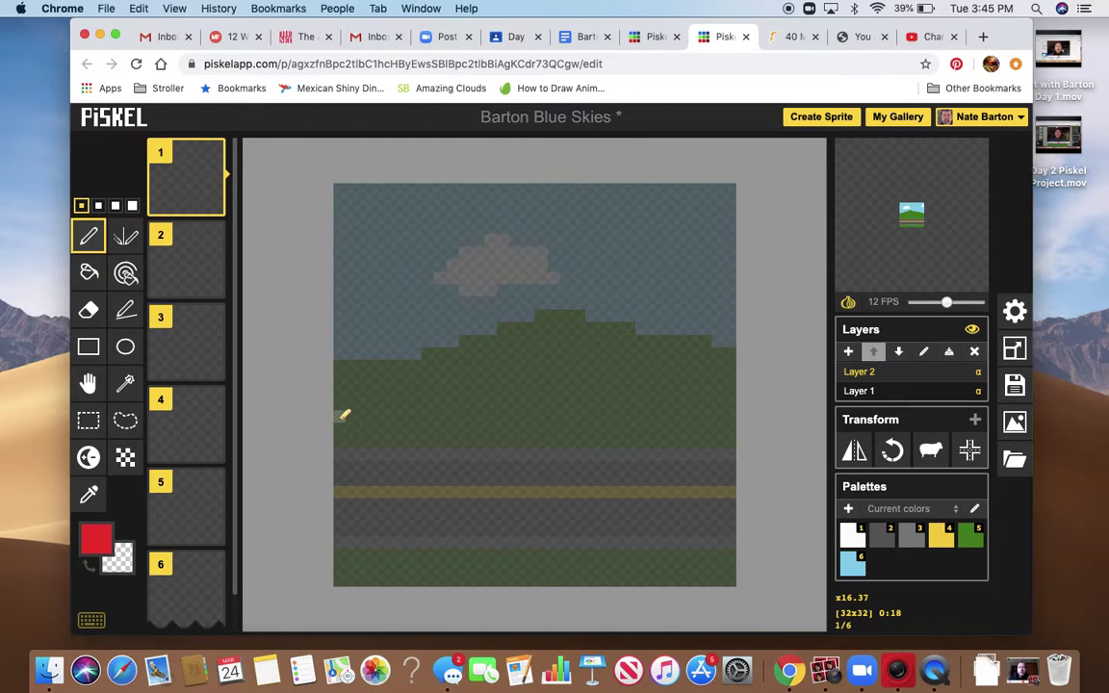
left_click(340, 415)
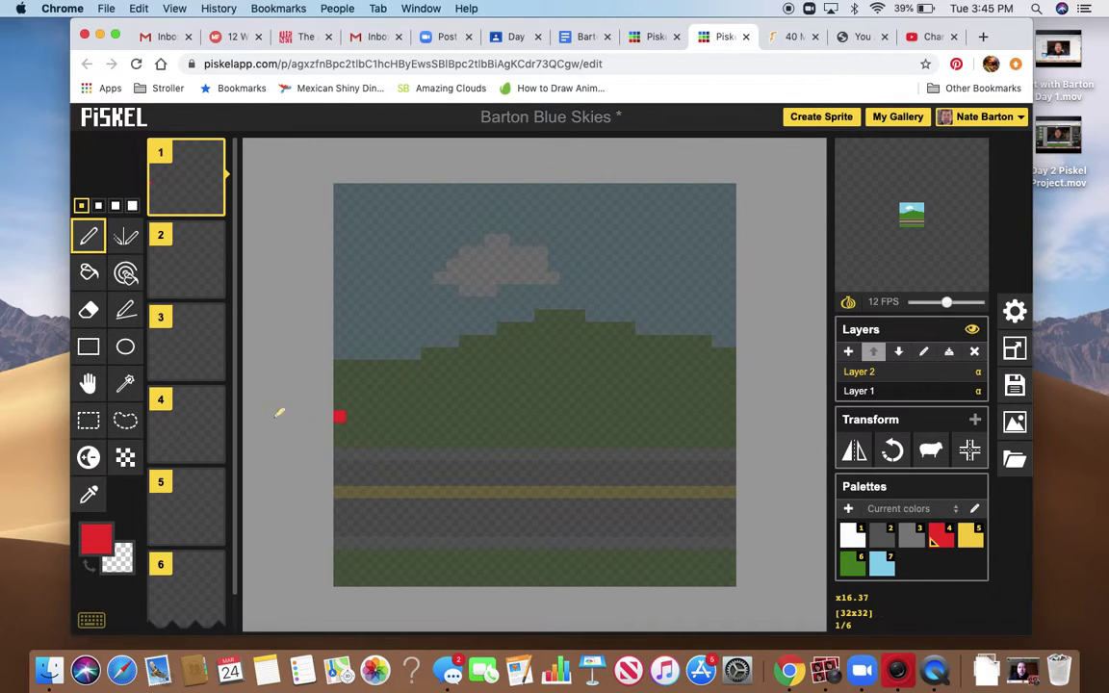
Pencil one red pixel per frame on Layer 2: at 2:20 in frame 2, 5:23 in frame 3 and 8:20 in frame 4.
mouse_move(192, 265)
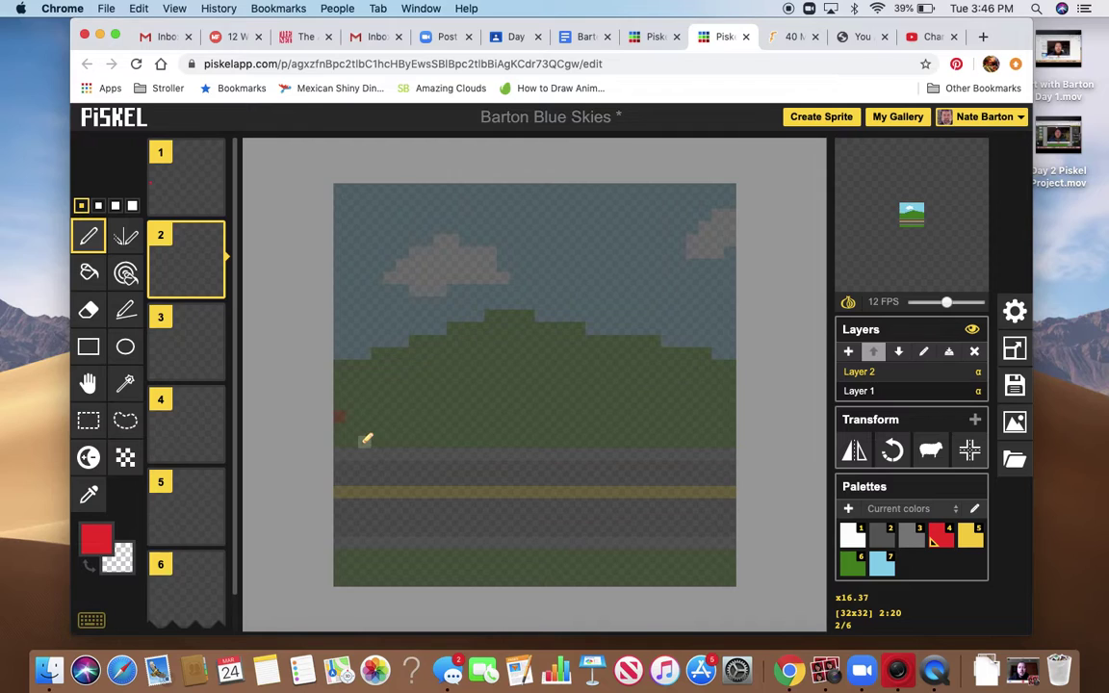
left_click(366, 440)
left_click(206, 345)
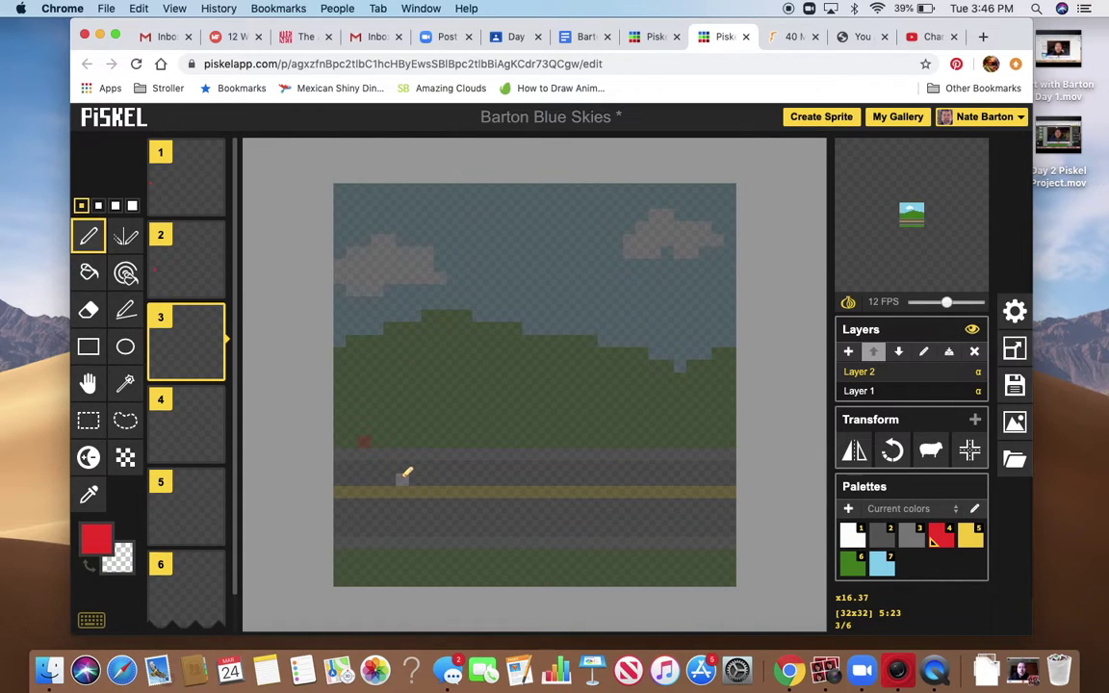
left_click(402, 478)
left_click(185, 436)
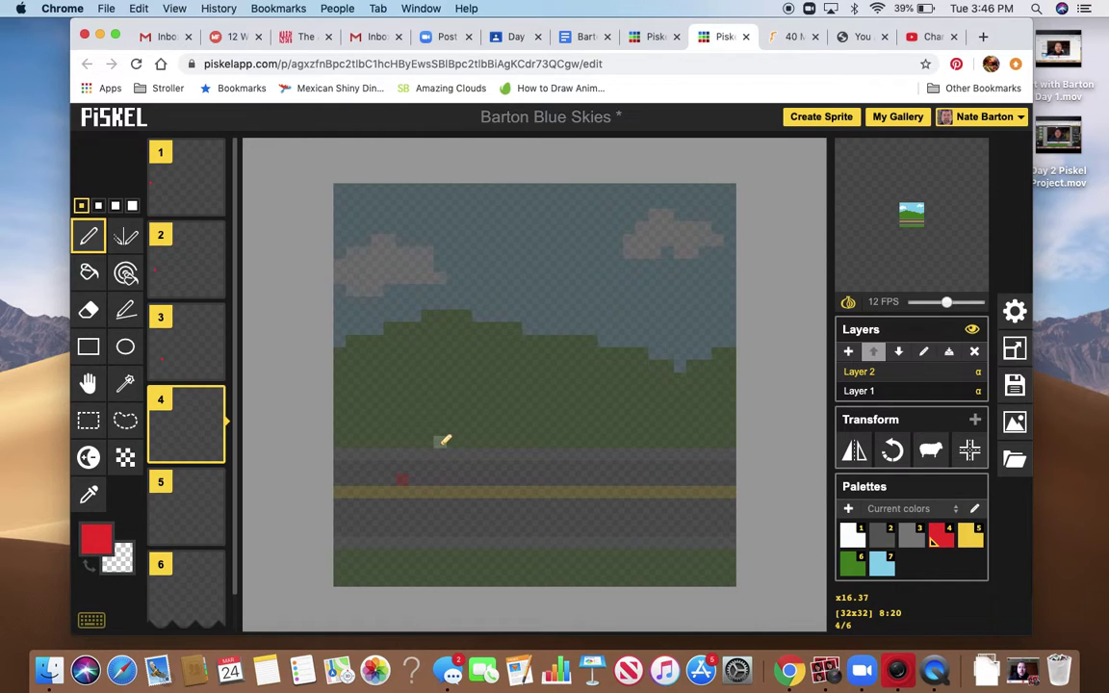
left_click(441, 441)
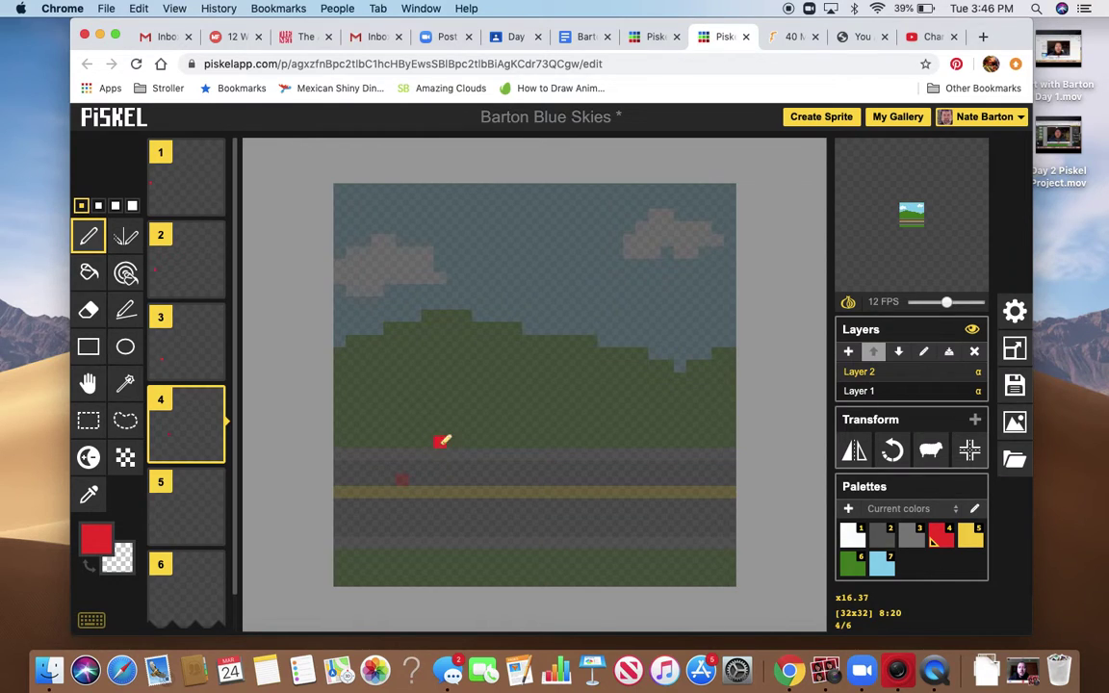
Continue the bouncing dot on Layer 2 with a red pixel up and to the right in frame 5 and at 14:20 in frame 6.
left_click(192, 509)
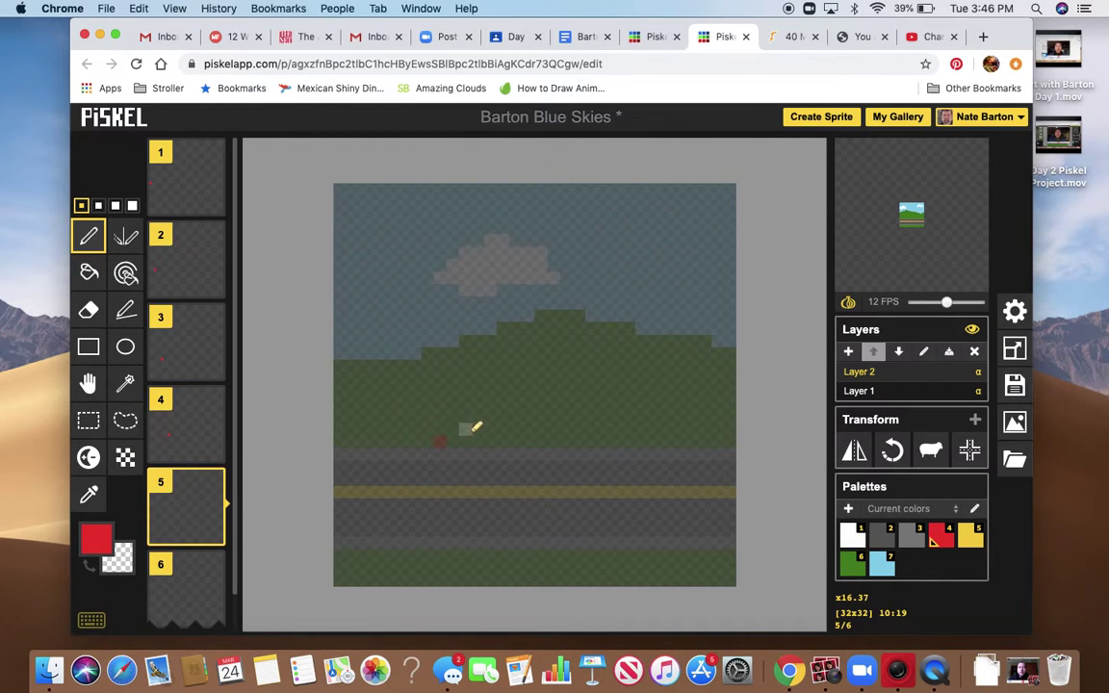
left_click(478, 417)
mouse_move(189, 587)
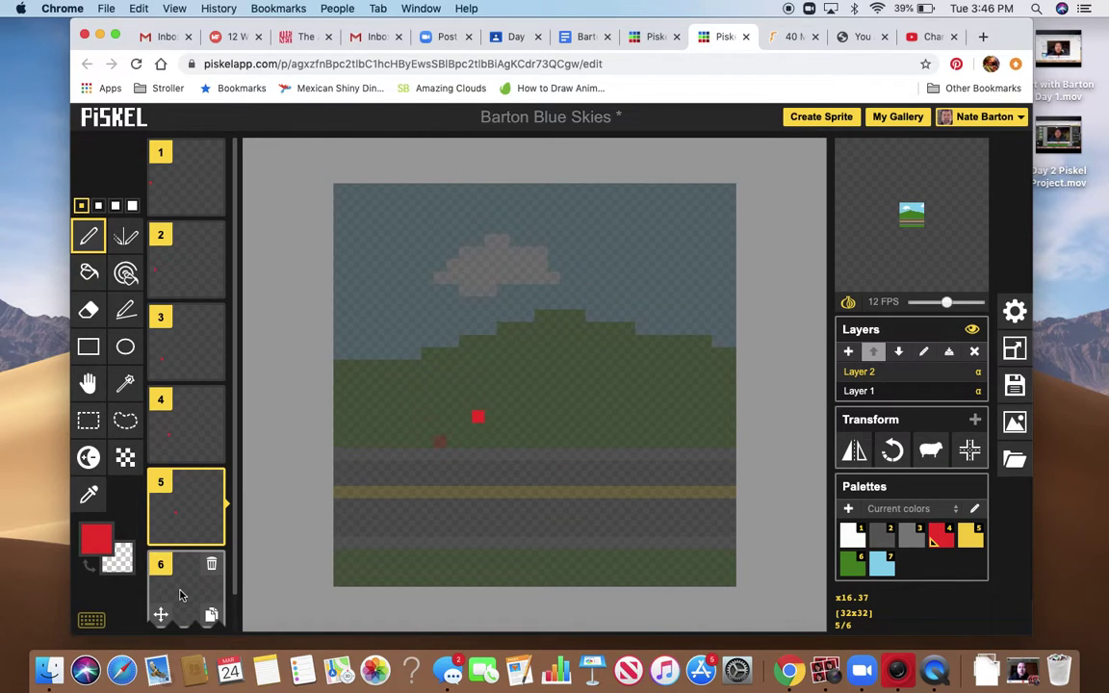
left_click(179, 592)
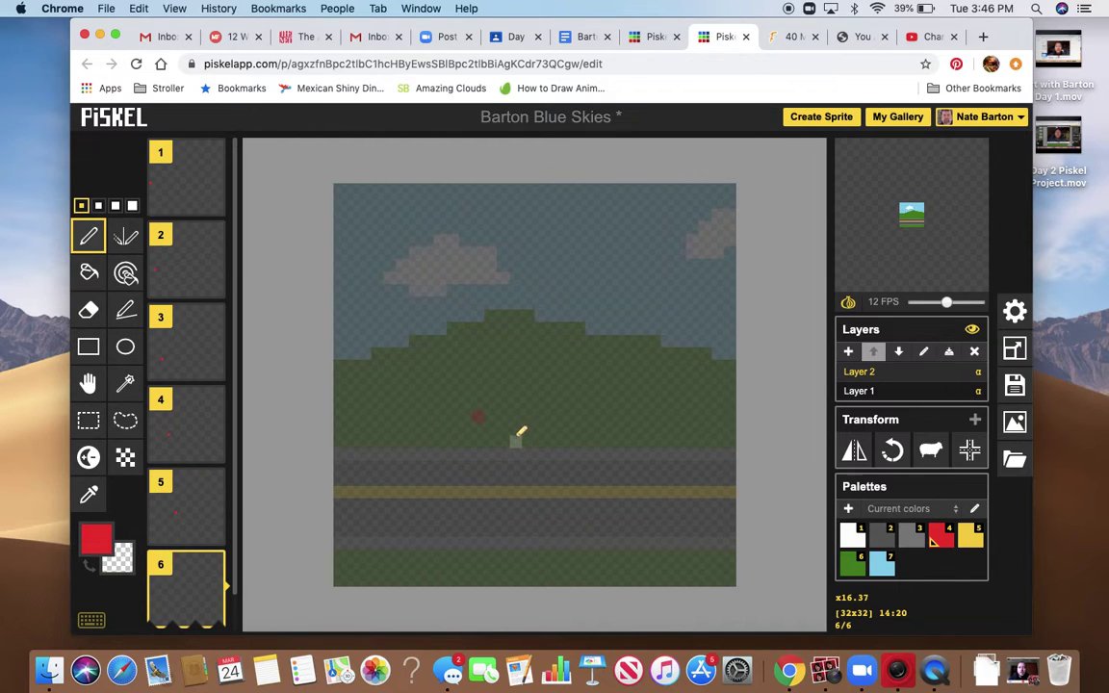
left_click(516, 442)
mouse_move(211, 483)
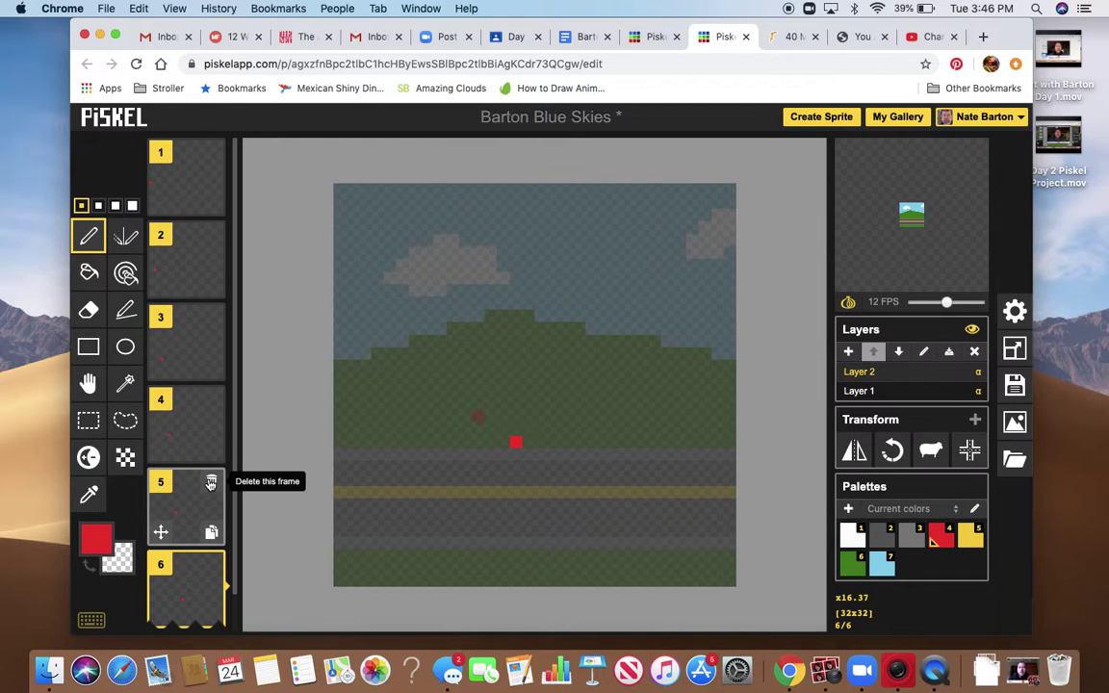
scroll(211, 482, "down", 2)
scroll(211, 489, "up", 2)
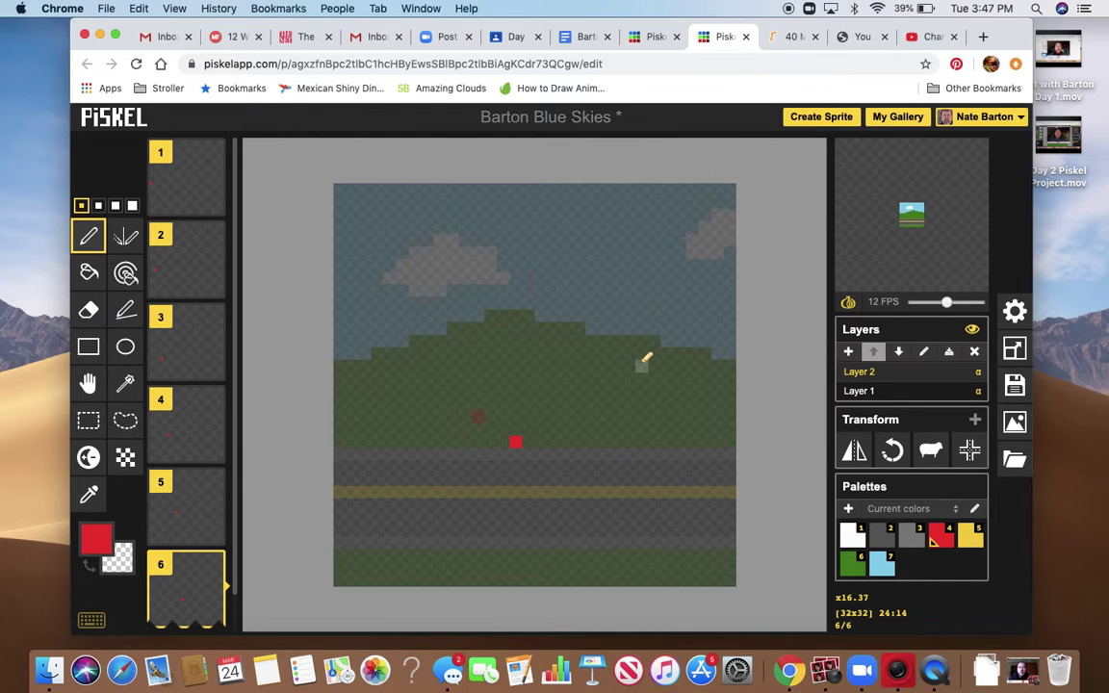
Switch to the YouTube Studio channel videos page and dismiss its filter suggestions to view the uploads list.
left_click(932, 38)
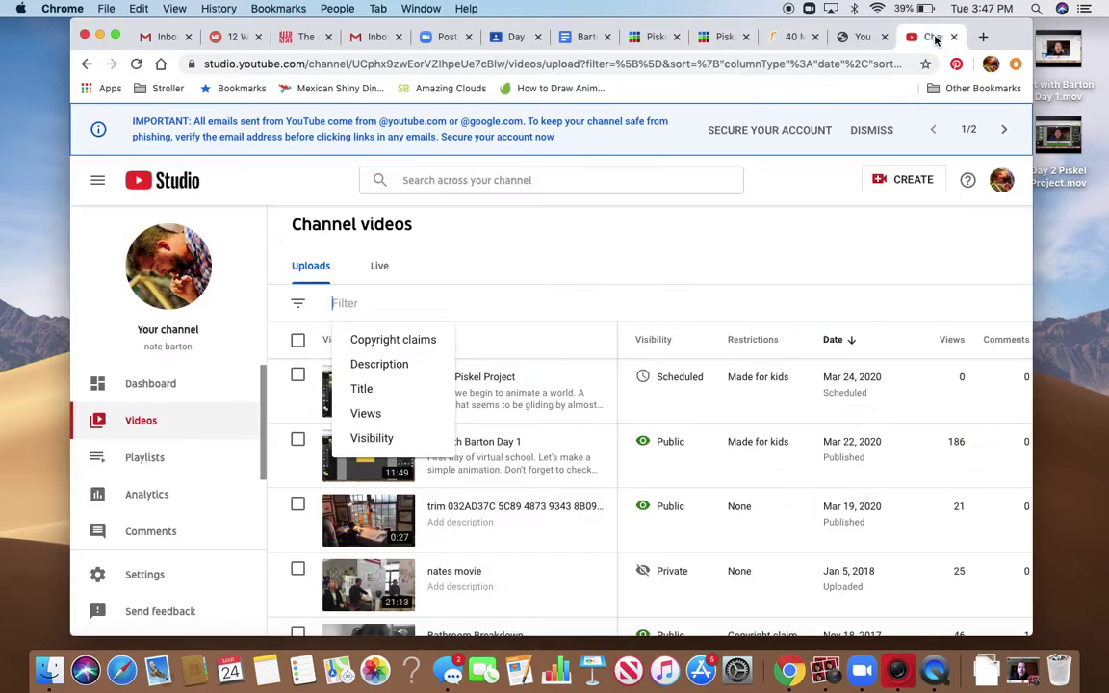
left_click(701, 263)
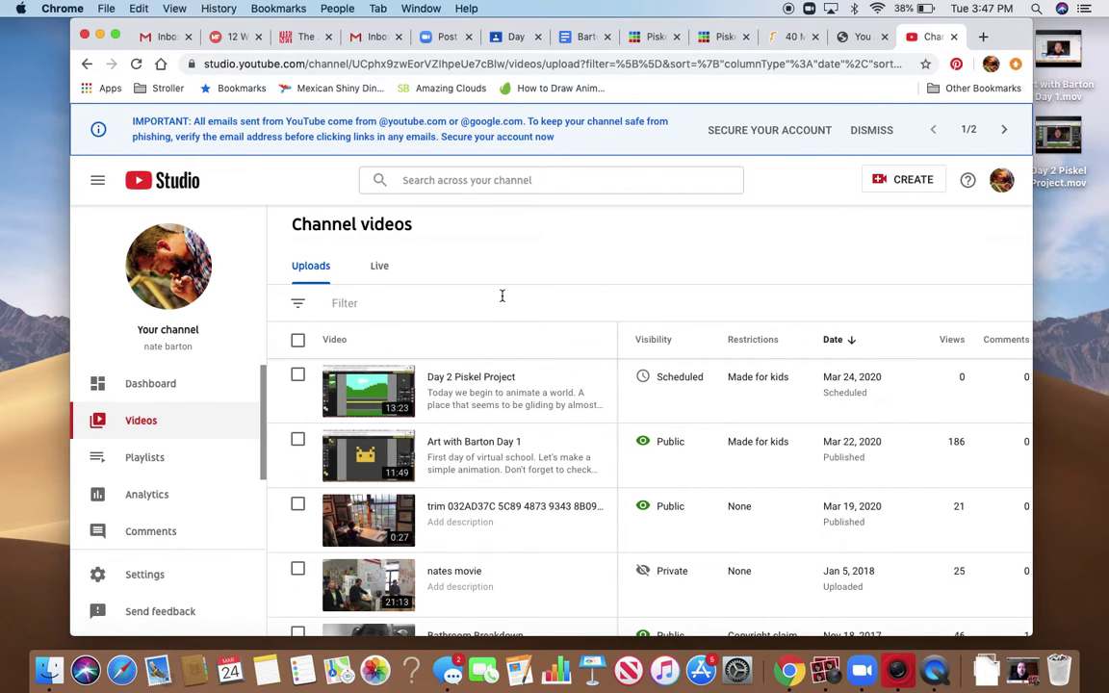